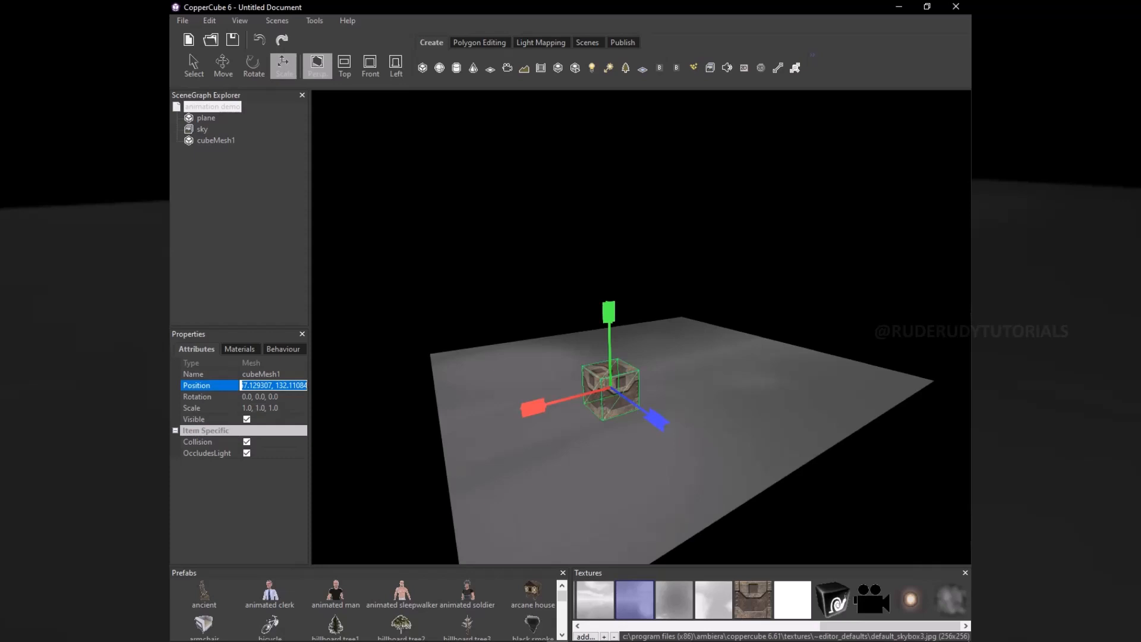
Set the position of cubeMesh1 to 0, 0, 0.
type("0")
key("Return")
scroll(641, 327, "up", 8)
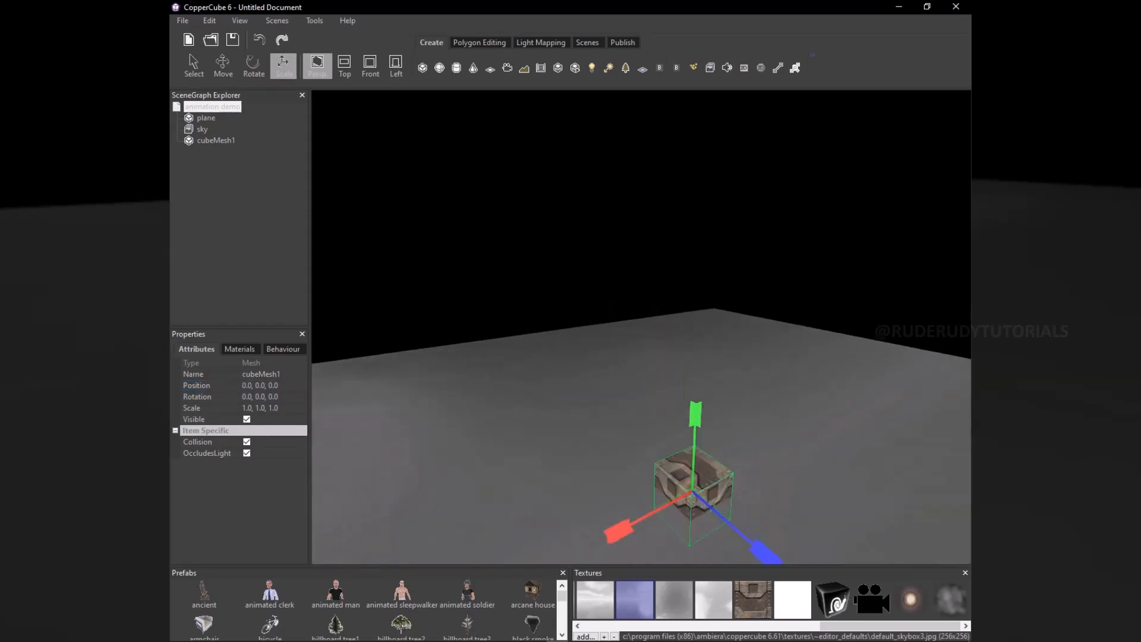
Move the cube up so it rests on the plane and set its Y position to 5.
right_click_drag(641, 327, 612, 339)
scroll(641, 327, "up", 5)
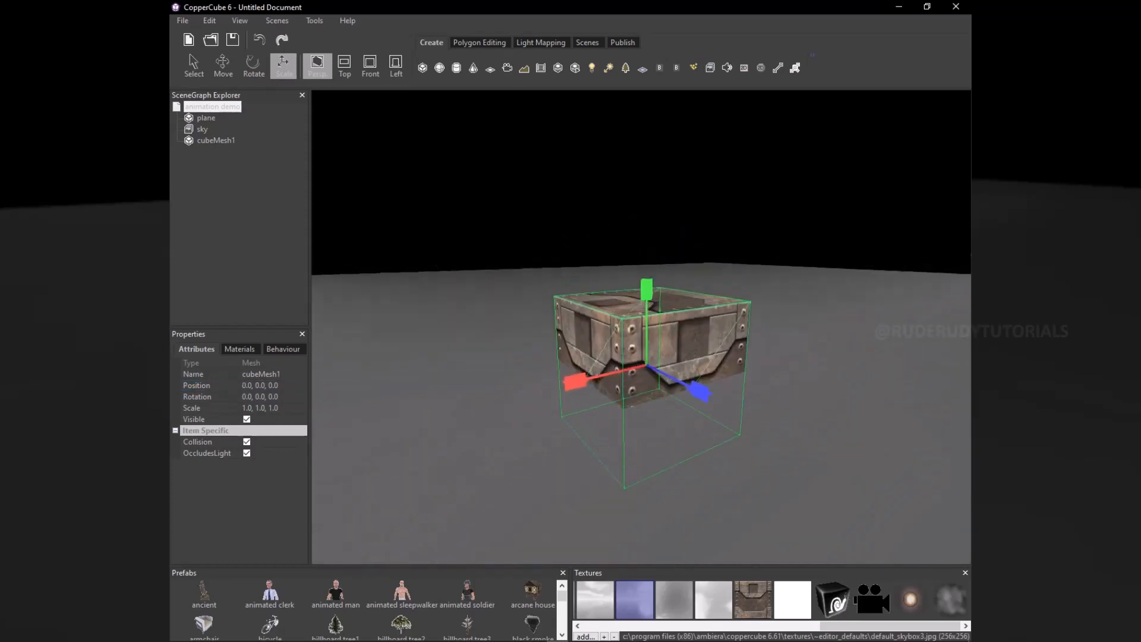
middle_click_drag(641, 327, 641, 356)
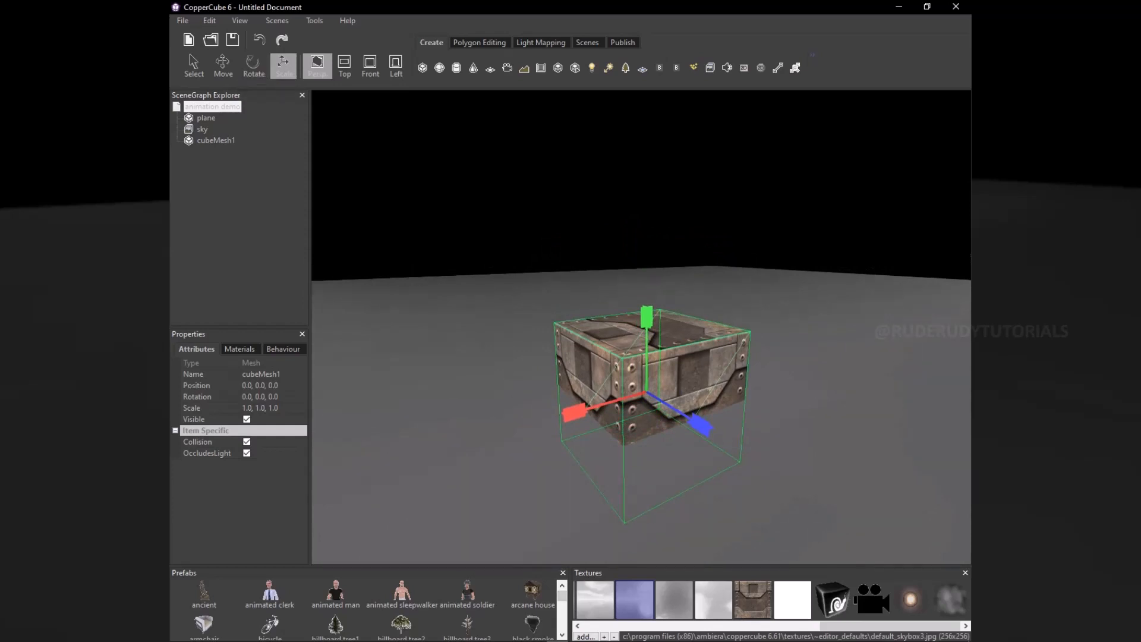
left_click(222, 64)
left_click_drag(646, 351, 646, 292)
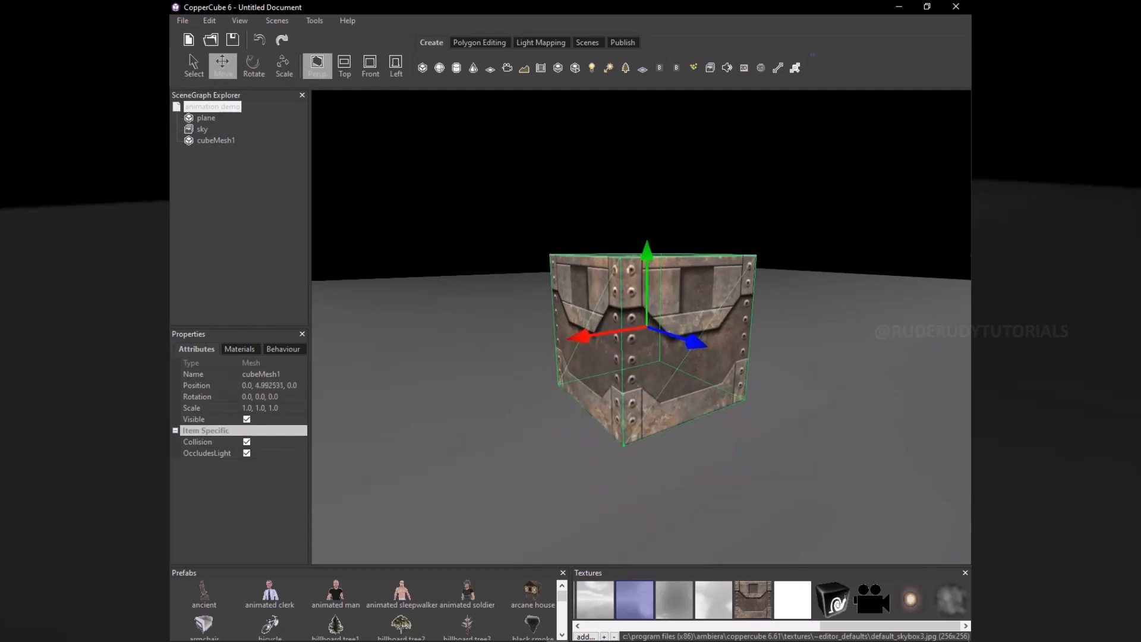
left_click(270, 385)
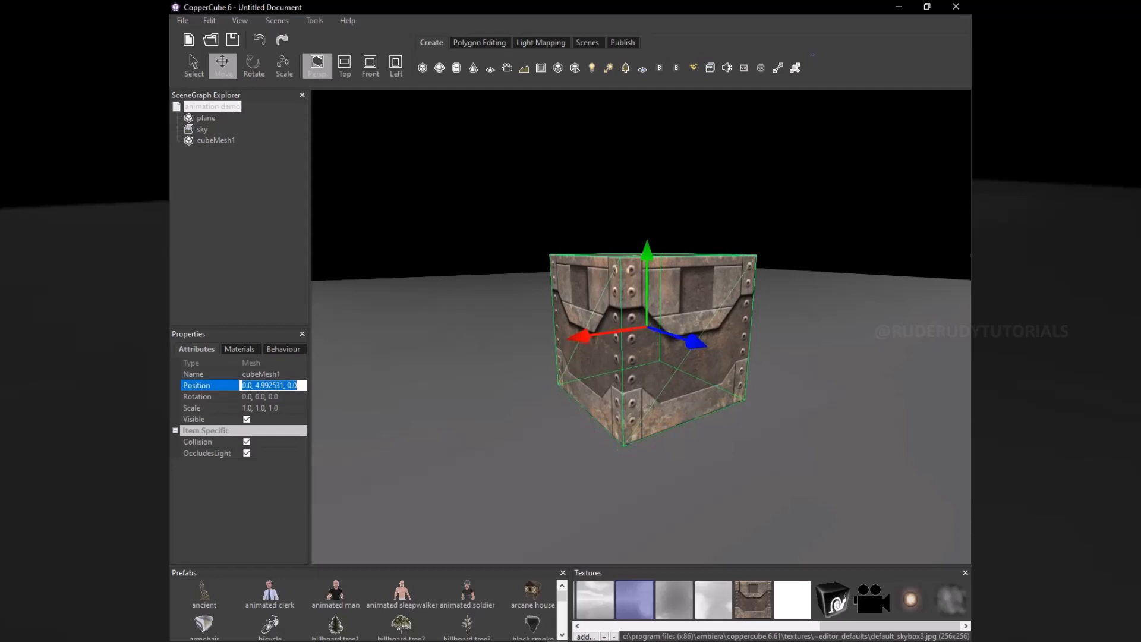
left_click_drag(255, 386, 284, 386)
type("5")
key("Return")
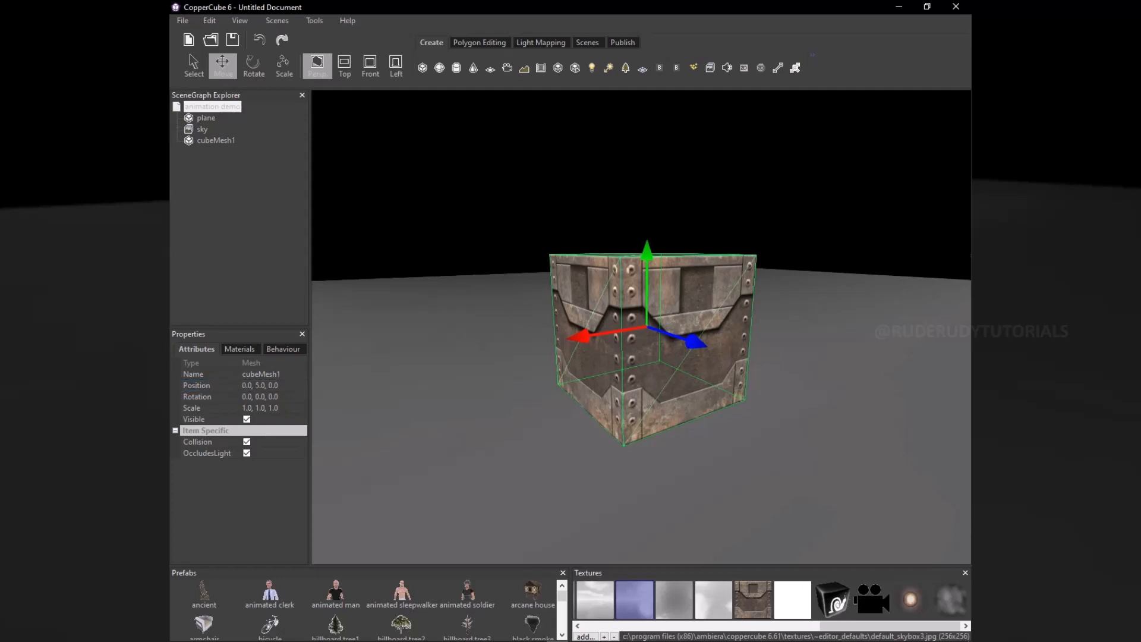
Apply the default_white.png texture to the cube's material.
scroll(641, 327, "down", 3)
scroll(641, 327, "up", 2)
left_click(792, 600)
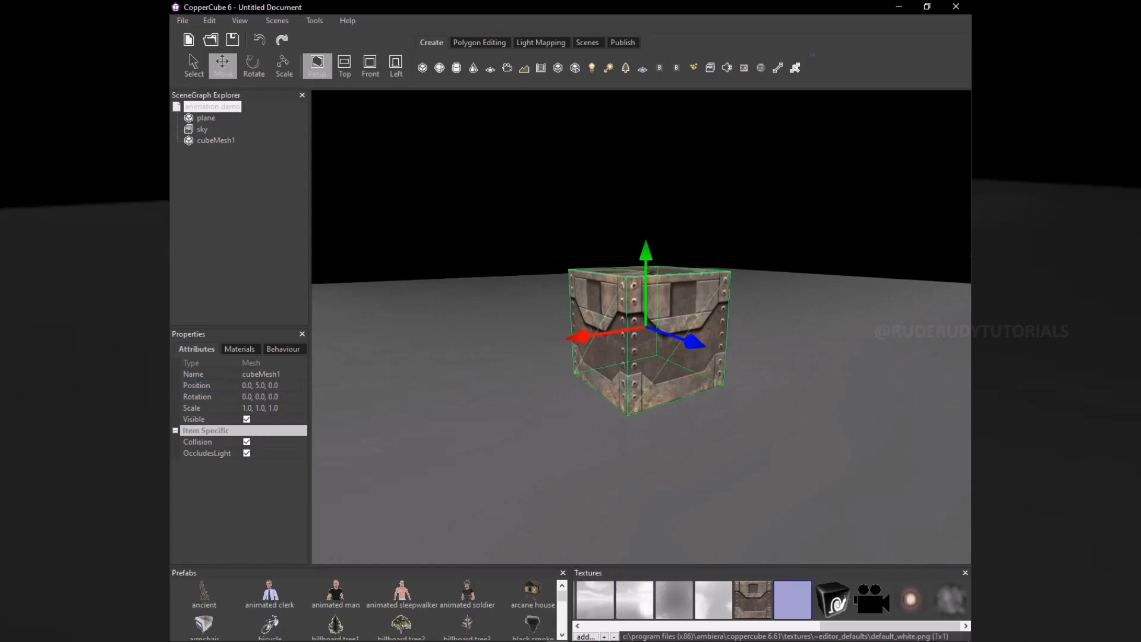
left_click(239, 349)
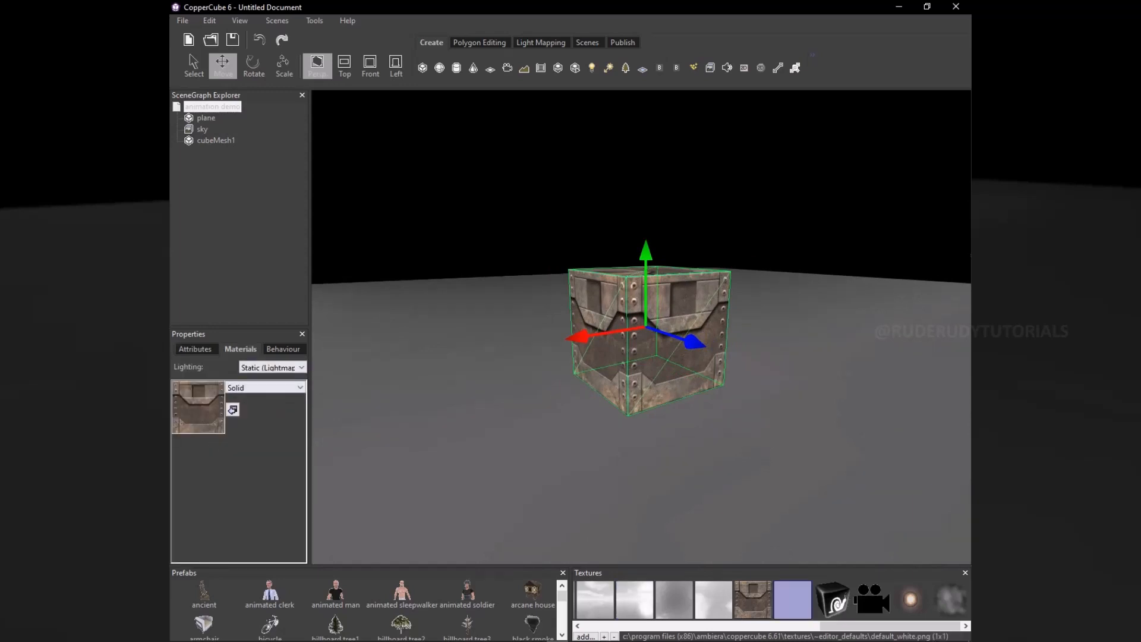
left_click(232, 409)
middle_click_drag(641, 333, 607, 345)
scroll(607, 345, "down", 1)
key("space")
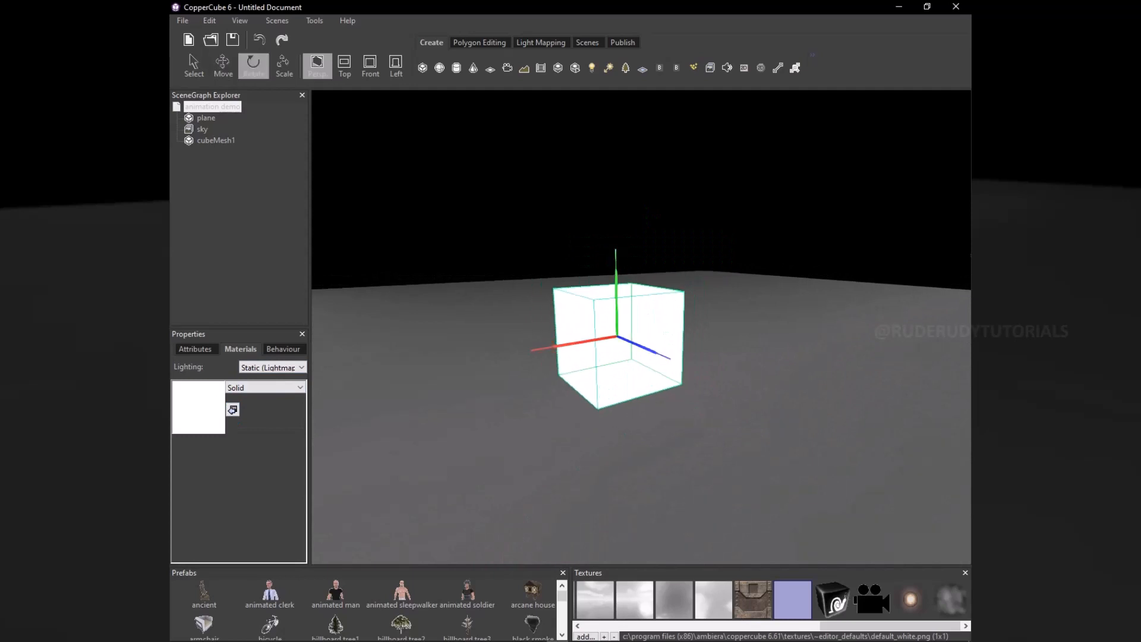
Activate the Select tool and inspect the white cube from near and far.
left_click(223, 65)
left_click(193, 65)
scroll(641, 333, "down", 2)
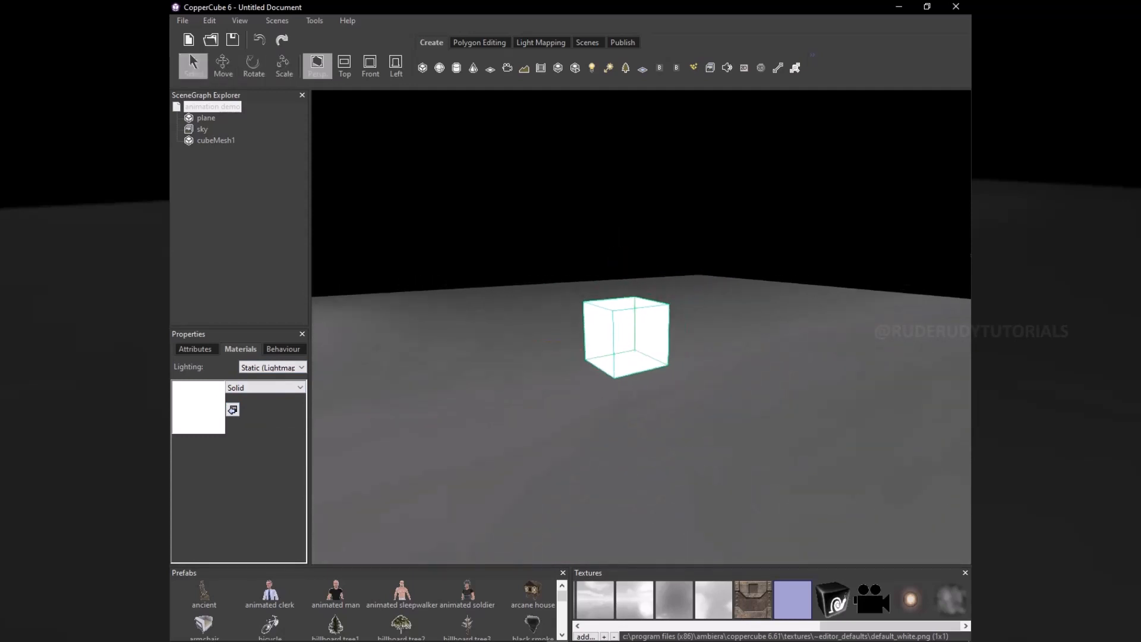
scroll(641, 333, "up", 5)
scroll(641, 332, "down", 5)
mouse_move(641, 332)
middle_mouse_down()
mouse_move(879, 517)
mouse_move(588, 323)
mouse_move(683, 359)
mouse_move(648, 297)
mouse_move(643, 351)
middle_mouse_up()
scroll(641, 333, "down", 2)
scroll(641, 332, "up", 3)
scroll(641, 332, "down", 3)
scroll(641, 333, "up", 1)
scroll(641, 332, "up", 2)
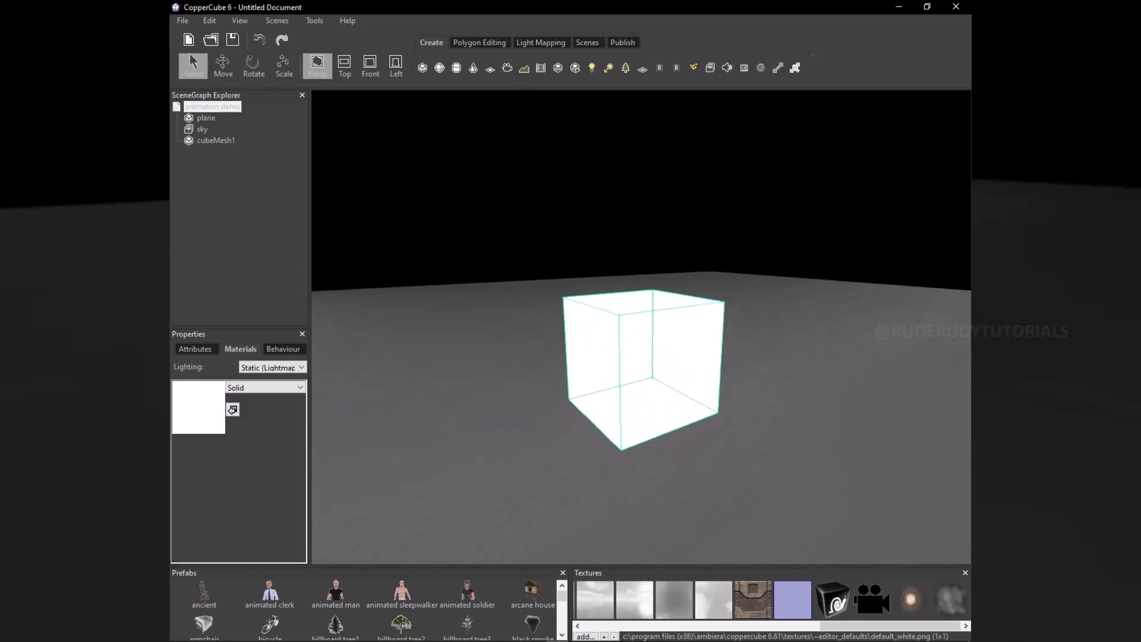
Keep the cube's material type as Solid, apply the default_skybox2.jpg texture and inspect the cube from several distances.
left_click(264, 388)
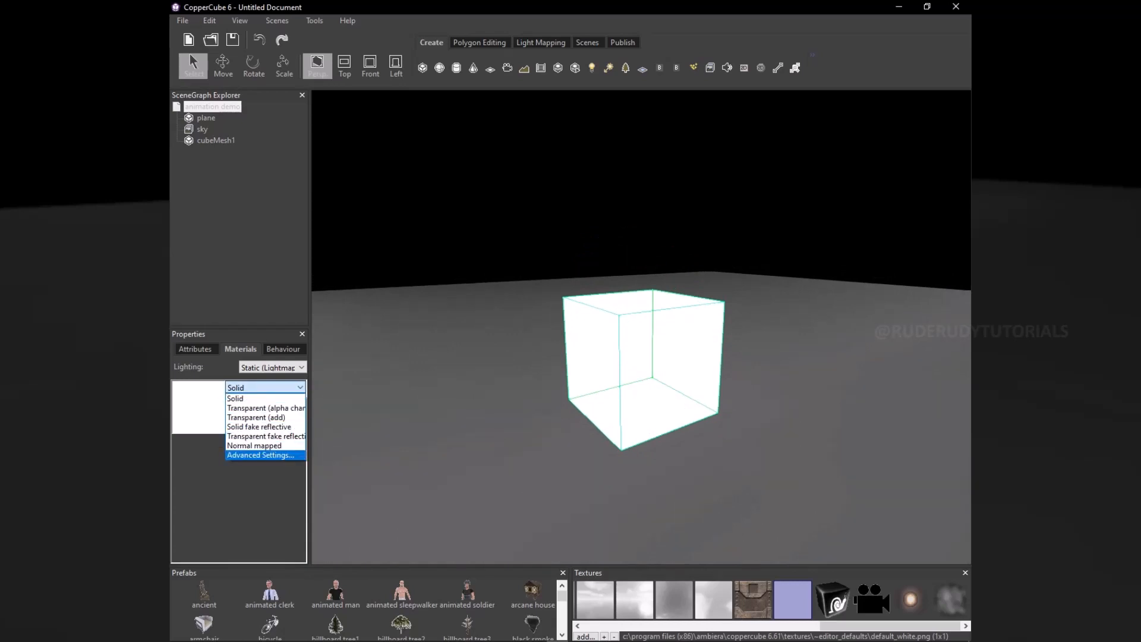
left_click(238, 398)
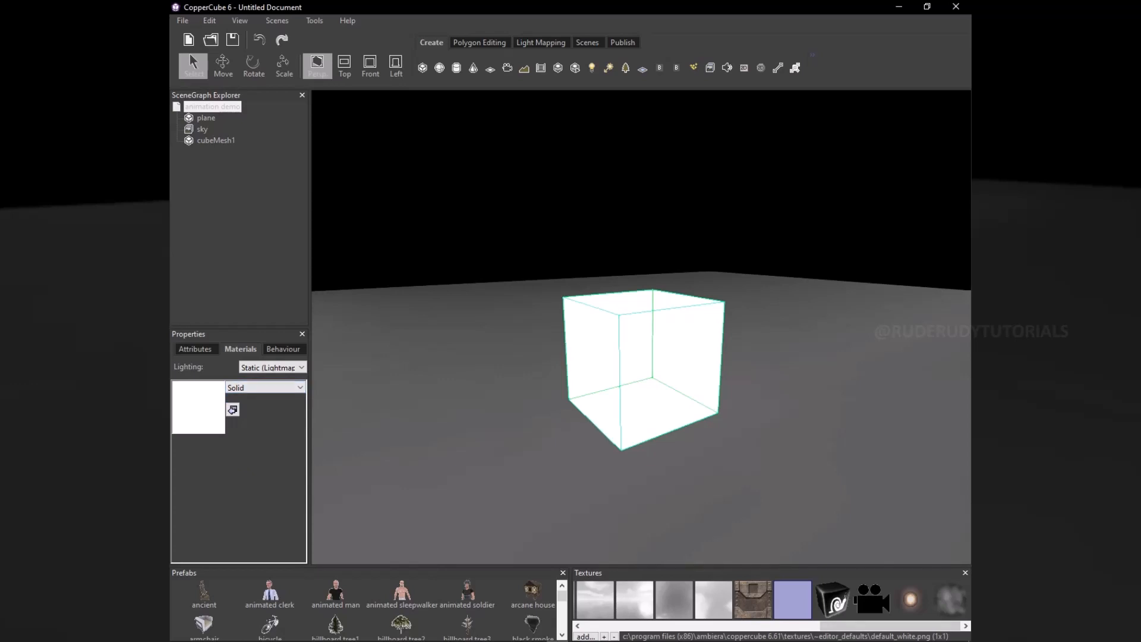
left_click(595, 600)
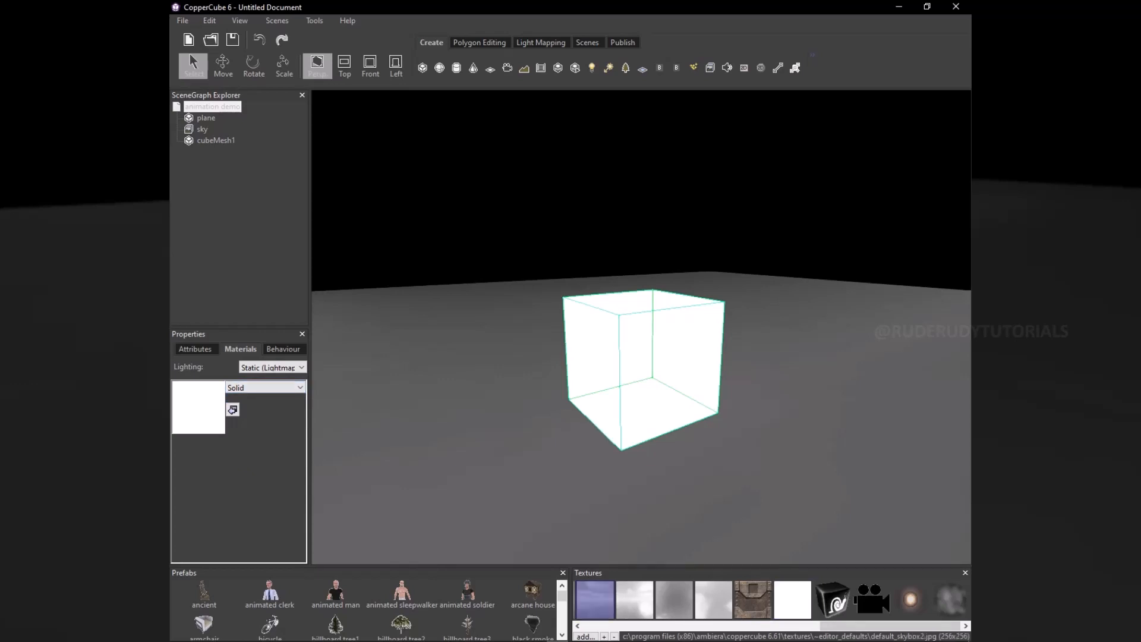
left_click(232, 410)
scroll(641, 369, "up", 5)
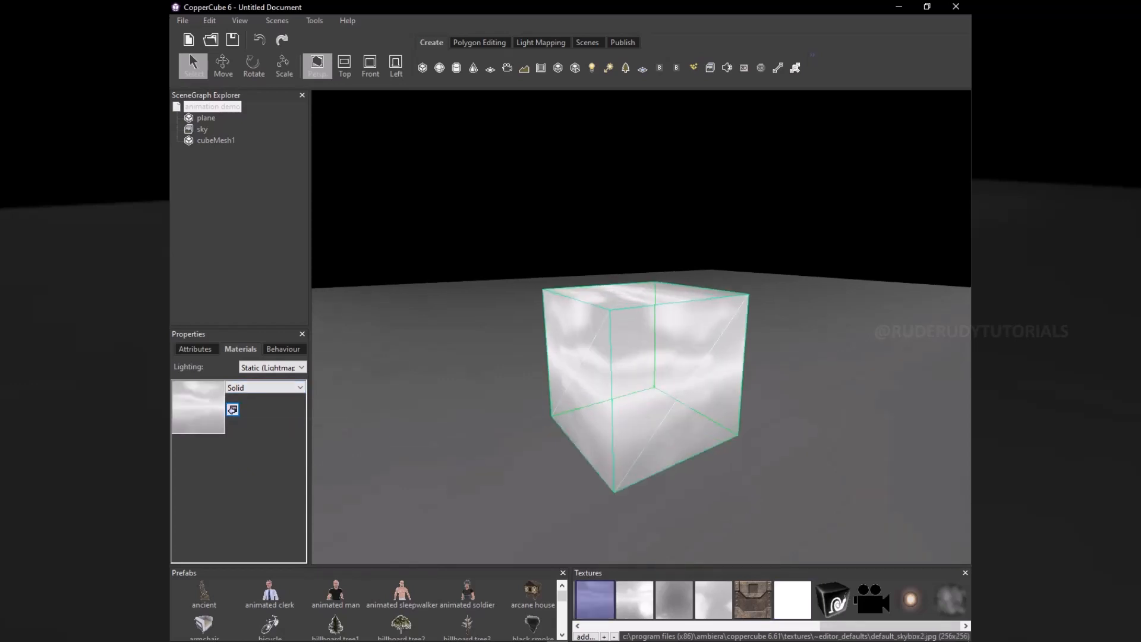
middle_click_drag(641, 416, 624, 442)
scroll(641, 369, "down", 5)
scroll(641, 368, "down", 5)
scroll(641, 368, "down", 5)
scroll(641, 369, "up", 8)
right_click_drag(641, 327, 570, 427)
scroll(641, 327, "down", 5)
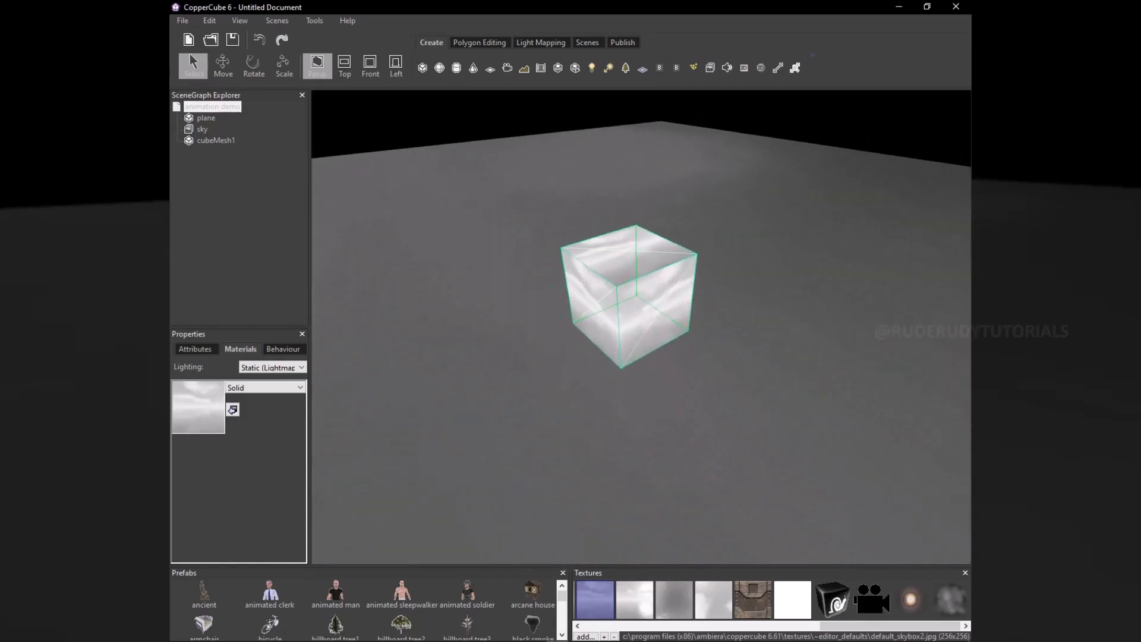
Apply the default_billboard.png snail texture to the cube and inspect its faces.
left_click(832, 599)
left_click(232, 410)
scroll(232, 409, "up", 5)
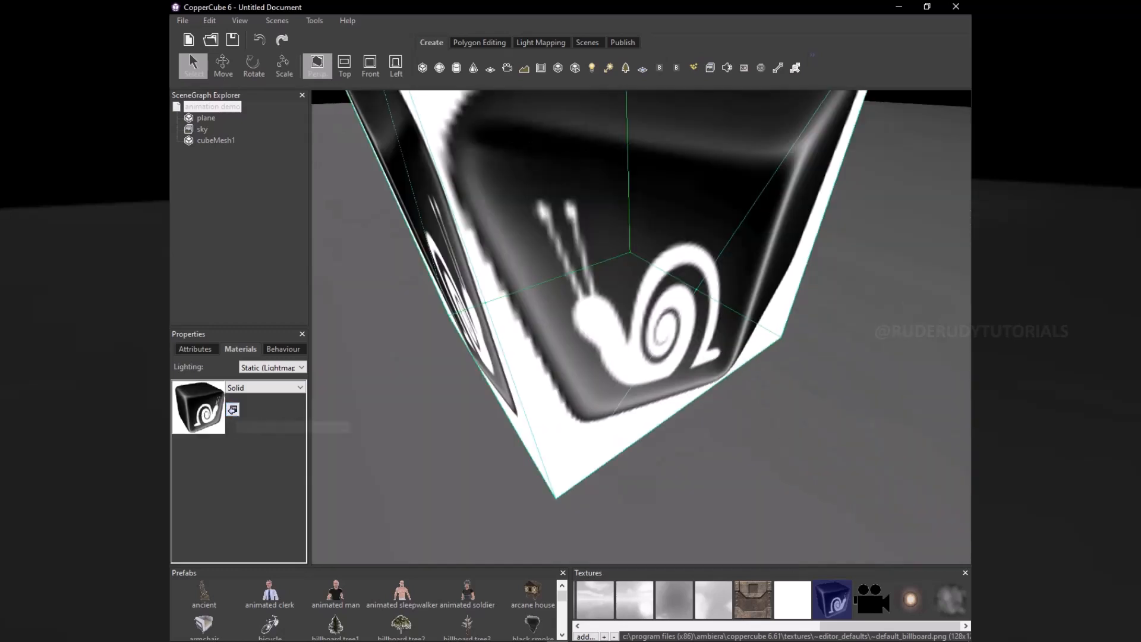
scroll(594, 356, "up", 3)
scroll(594, 357, "down", 8)
right_click(547, 447)
right_click_drag(548, 447, 577, 401)
middle_click_drag(576, 401, 592, 285)
scroll(591, 285, "up", 3)
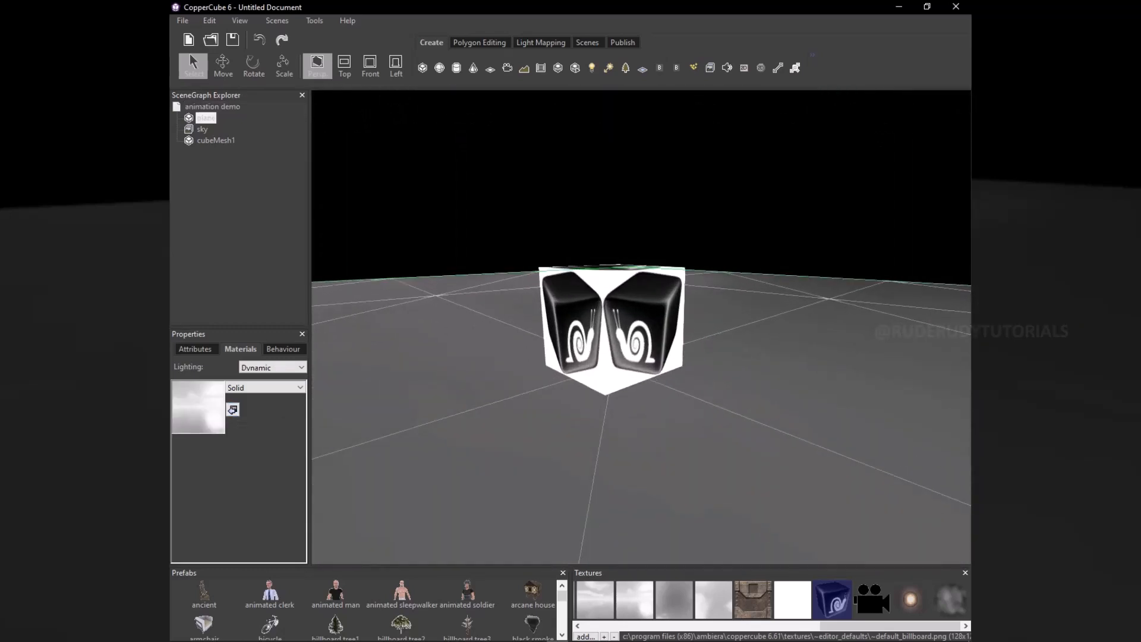
Apply the default_cam.png texture to the plane and undo that texture change.
left_click(872, 599)
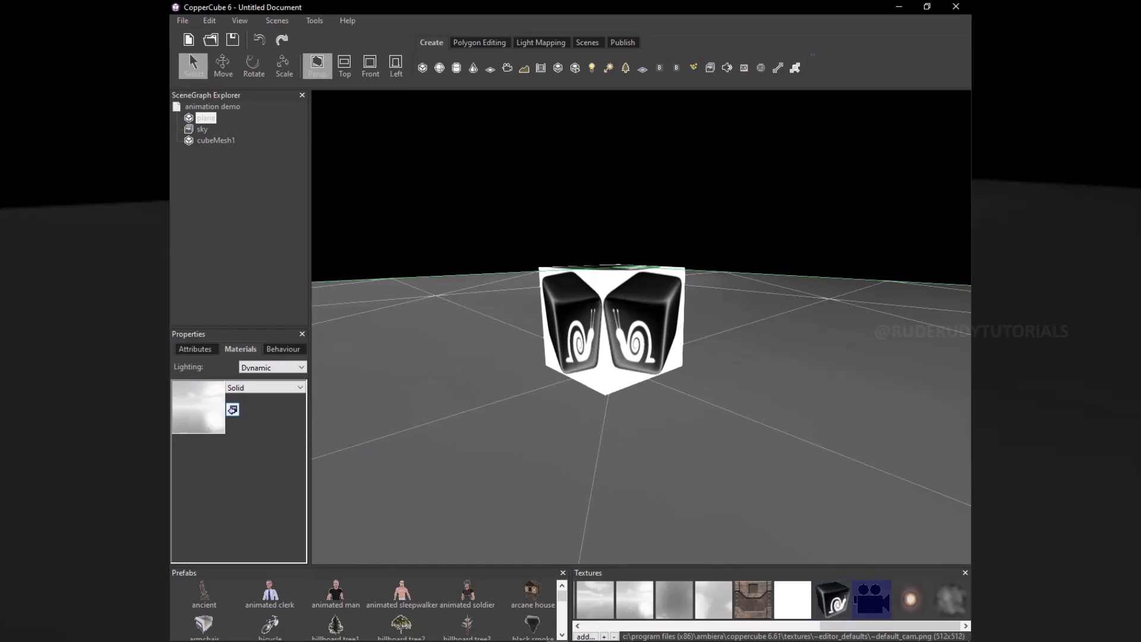
left_click(232, 409)
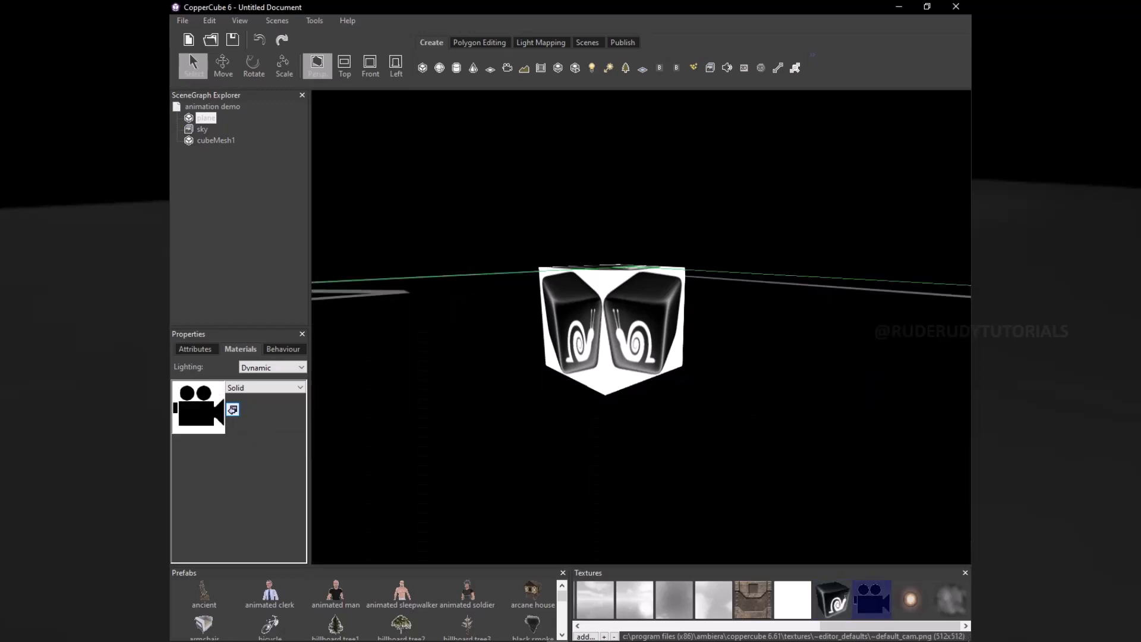
left_click(215, 140)
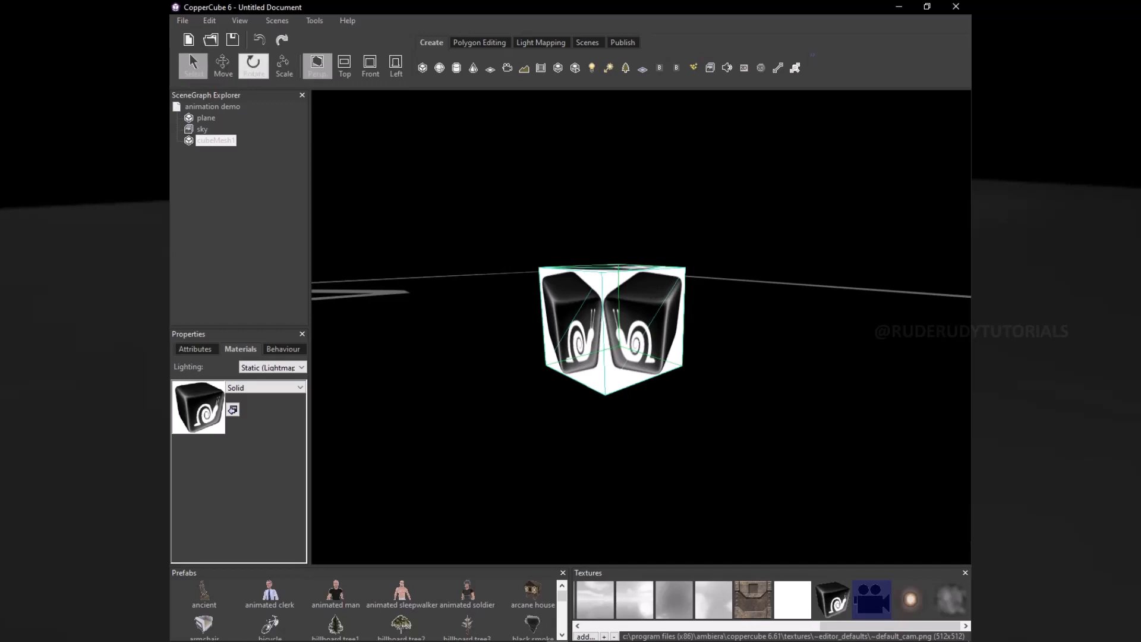
left_click(259, 39)
left_click(259, 40)
left_click(282, 39)
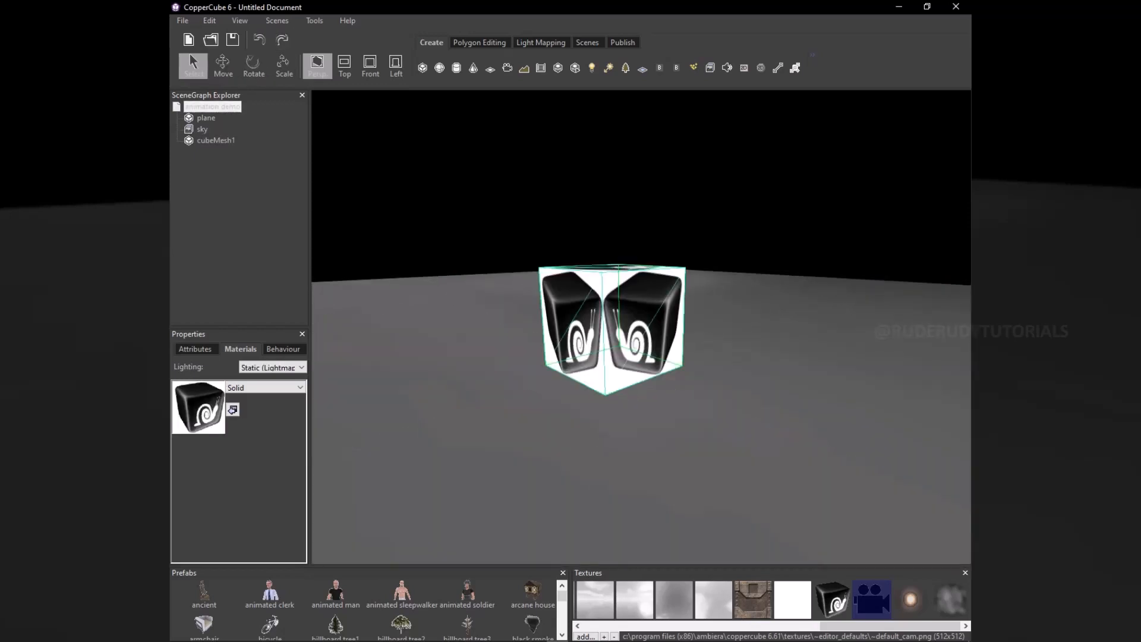
Apply the default_cam.png texture to the cube and replace it with default_lightdirectional.png.
key("ctrl+z")
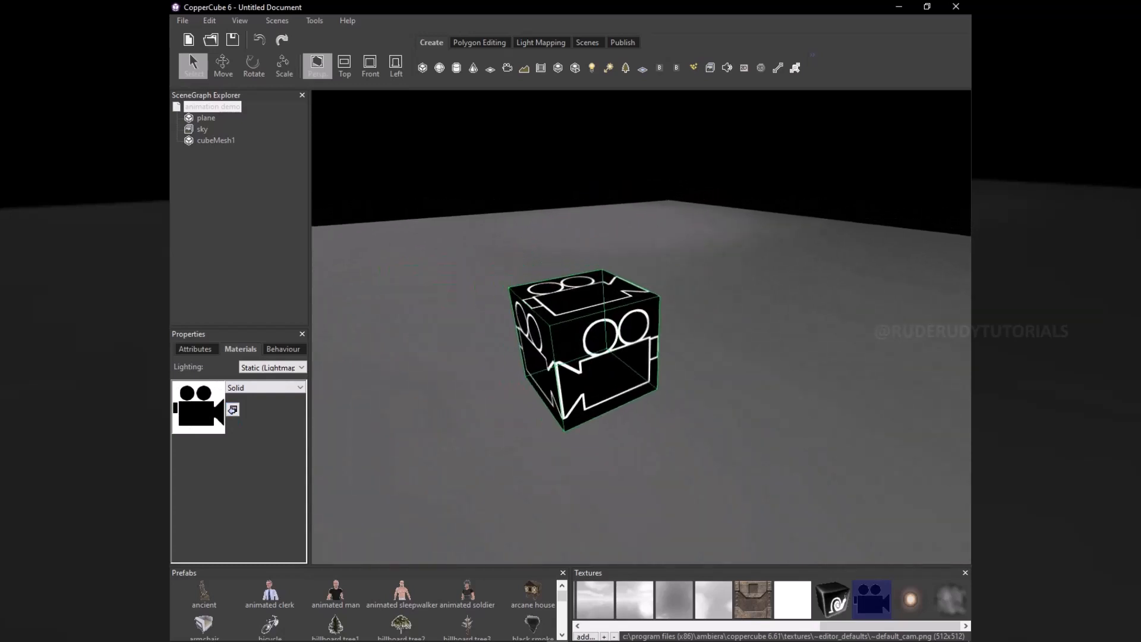
middle_click_drag(601, 303, 589, 330)
left_click(910, 598)
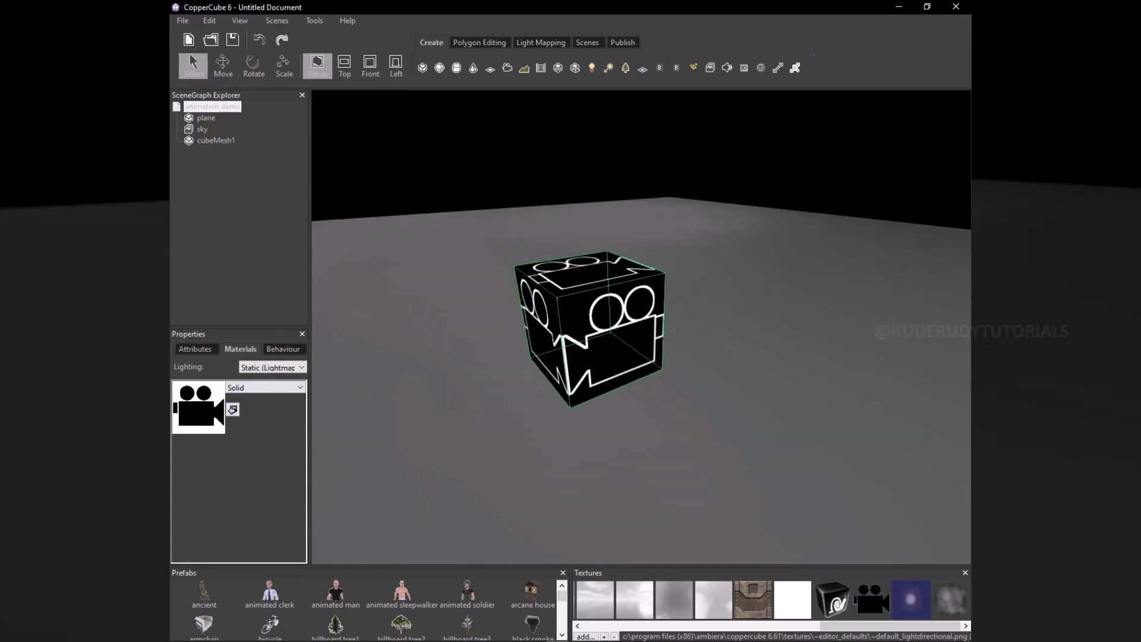
left_click(233, 410)
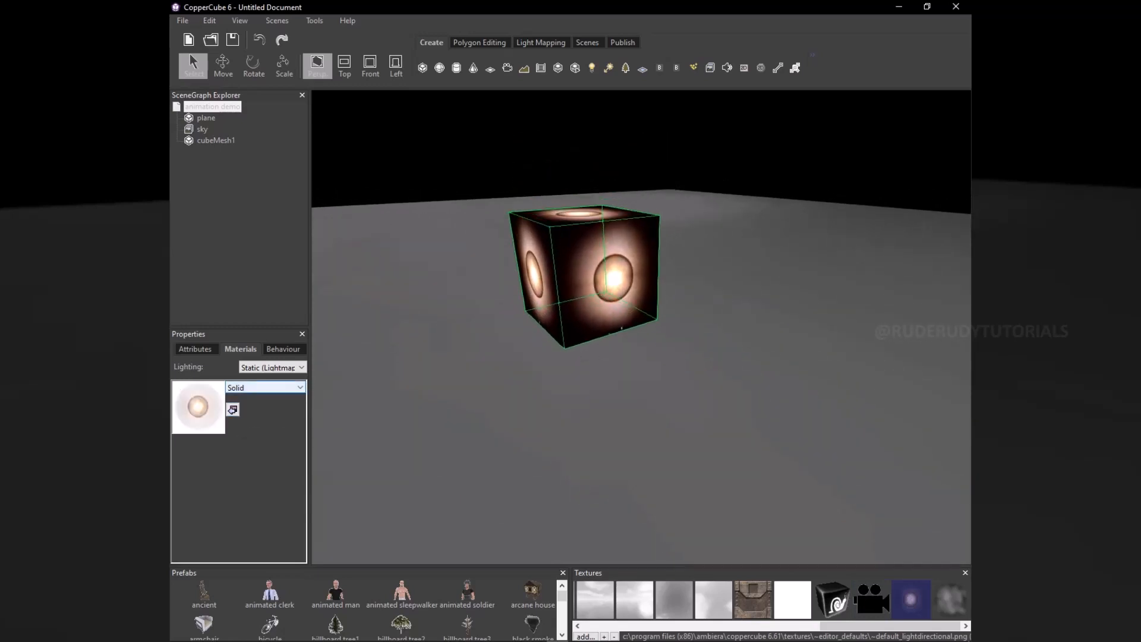
Set the cube's lighting to Dynamic and its material type to Transparent (add).
left_click(272, 367)
left_click(255, 397)
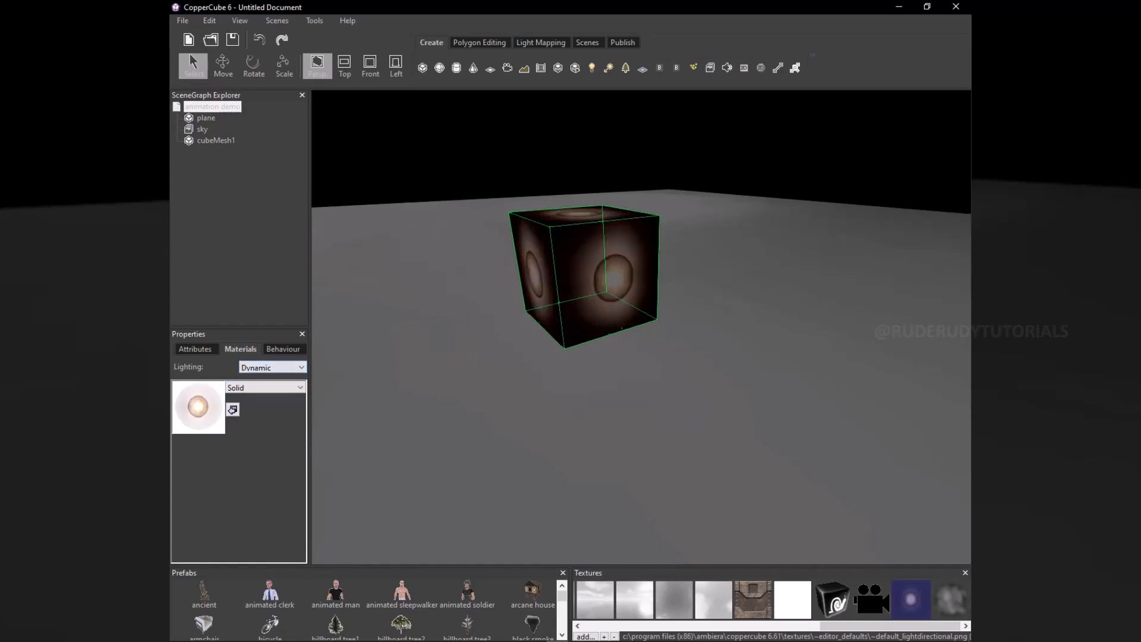
left_click(265, 388)
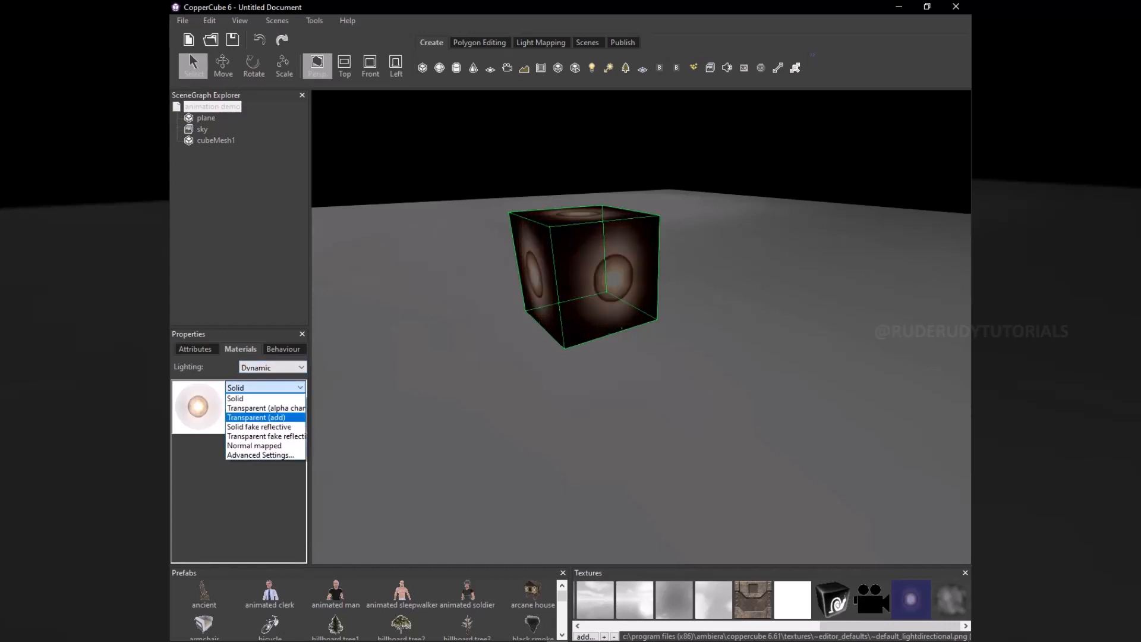
left_click(255, 405)
Set the cube's material type to Transparent (alpha channel) and its lighting to None.
left_click(265, 387)
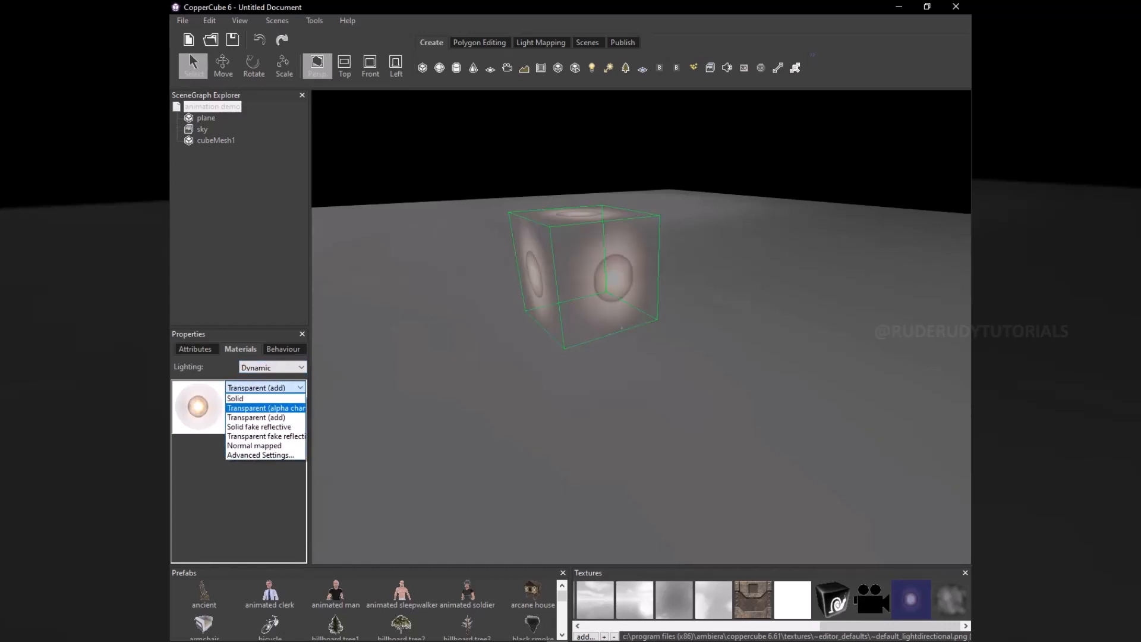
left_click(256, 405)
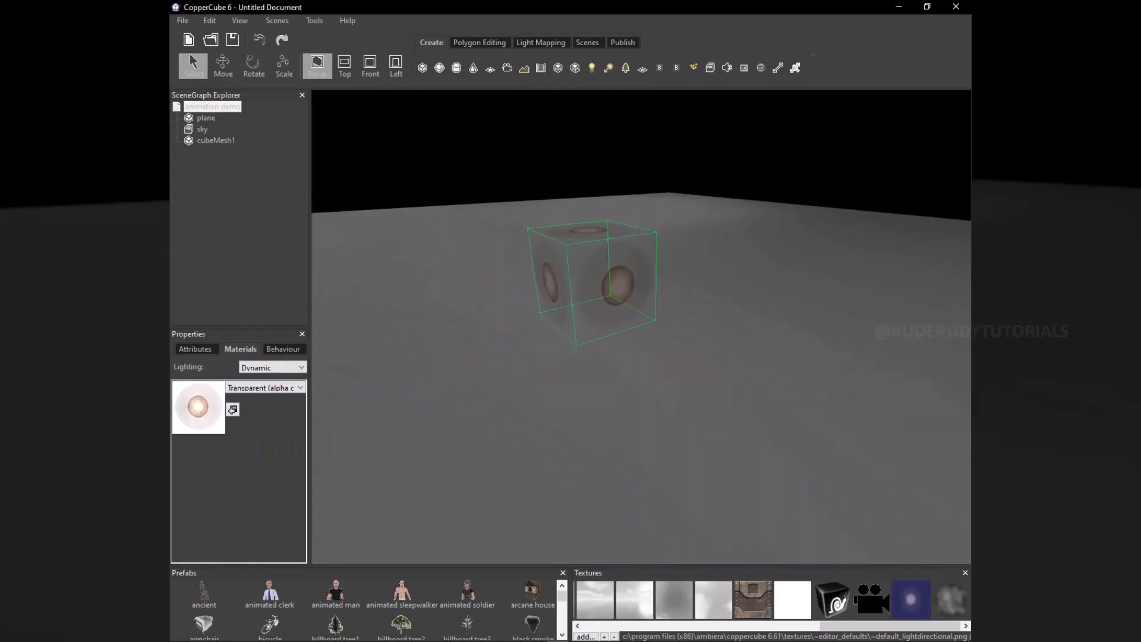
left_click(272, 367)
left_click(250, 379)
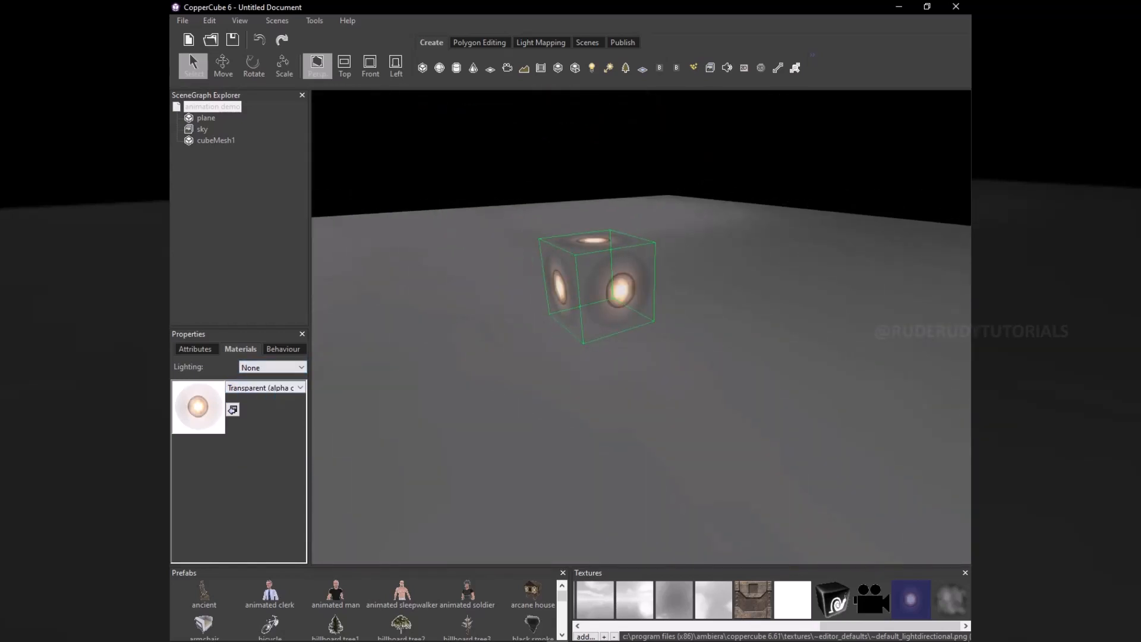
Apply the default_particle.png texture to the plane and undo that texture change.
scroll(594, 396, "up", 5)
scroll(594, 395, "down", 5)
right_click(594, 396)
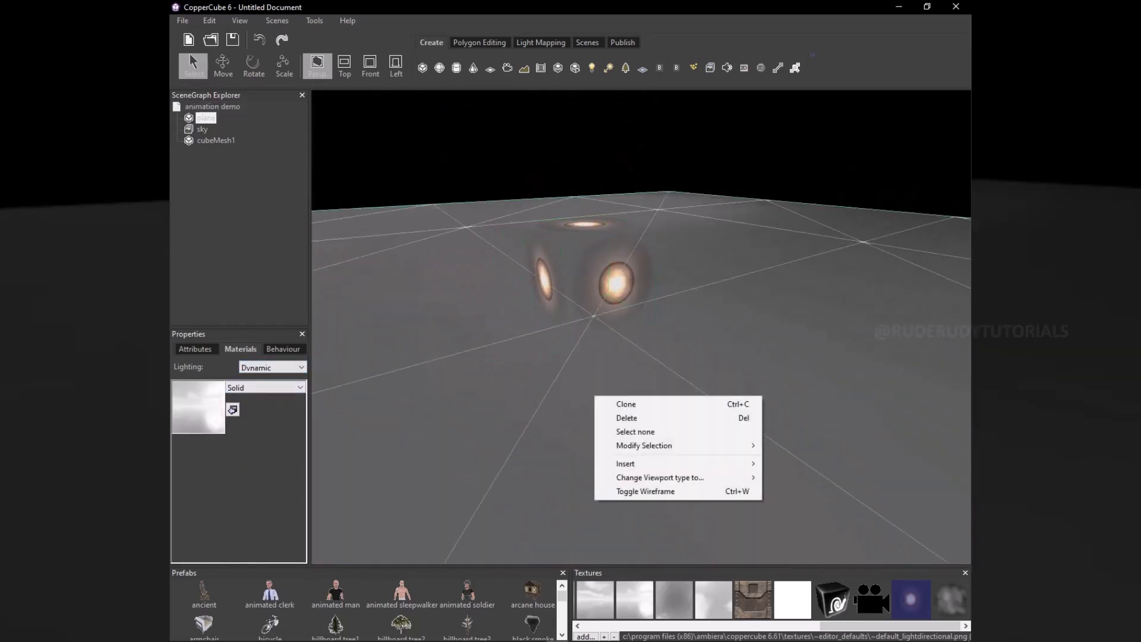
key("Escape")
scroll(642, 326, "down", 3)
scroll(642, 327, "up", 4)
middle_click_drag(594, 396, 641, 463)
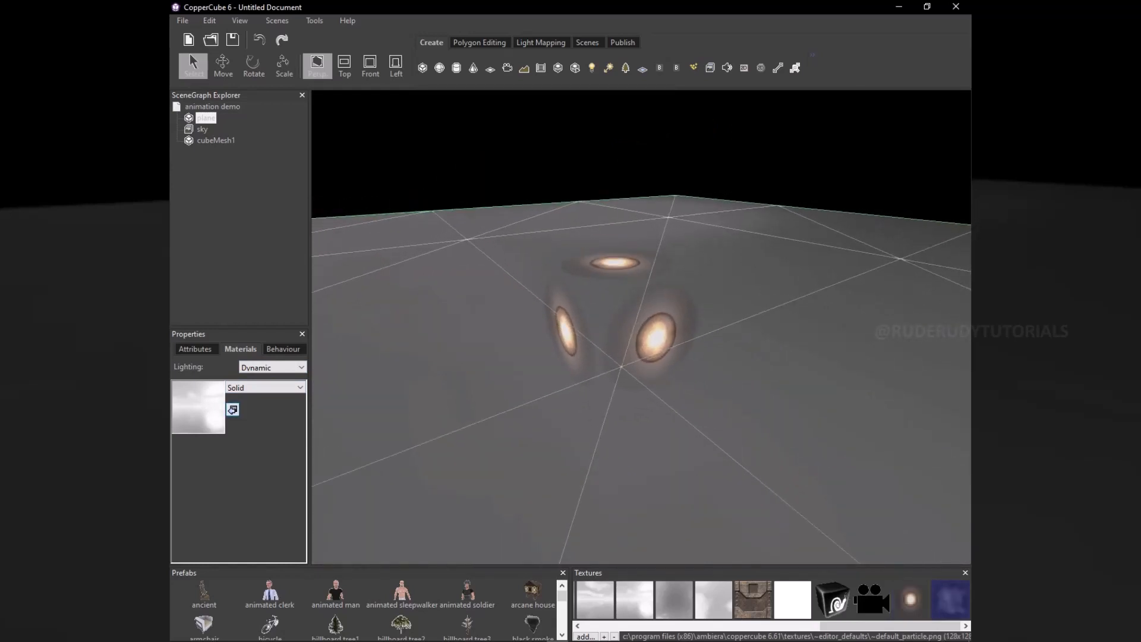
left_click(233, 410)
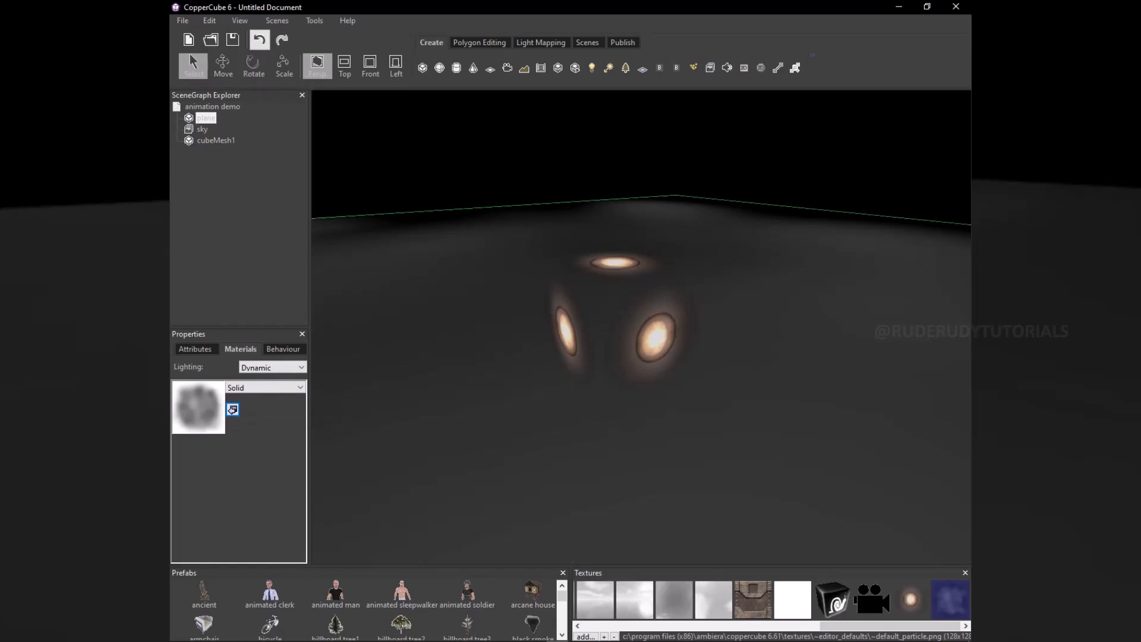
left_click(259, 40)
Select the cube and apply the default_particle.png texture to it.
left_click(625, 331)
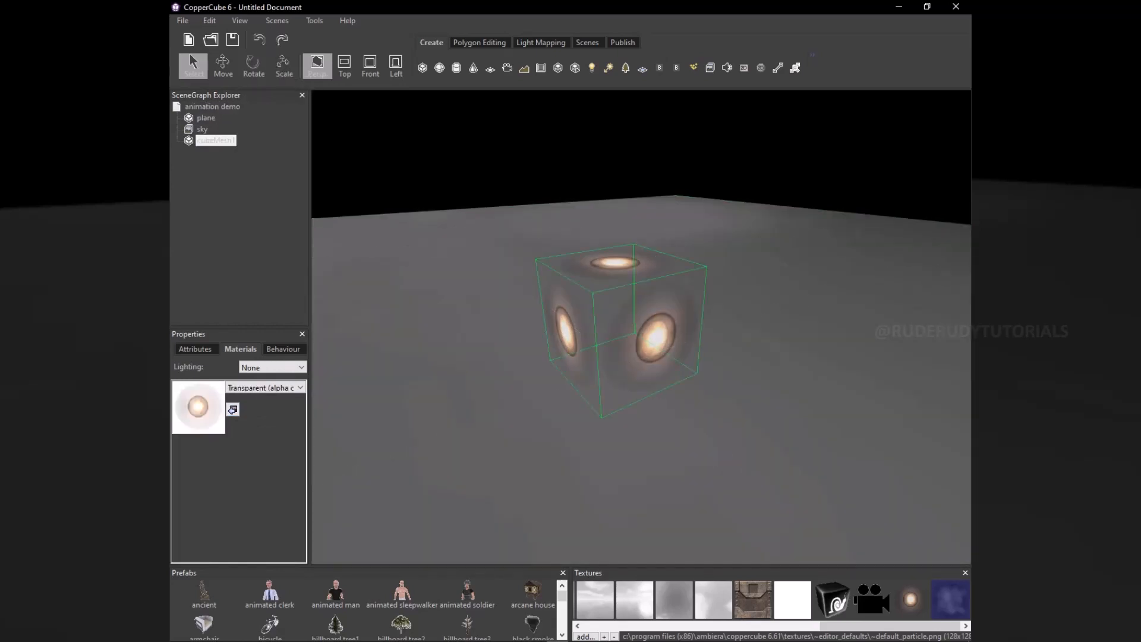
left_click(232, 409)
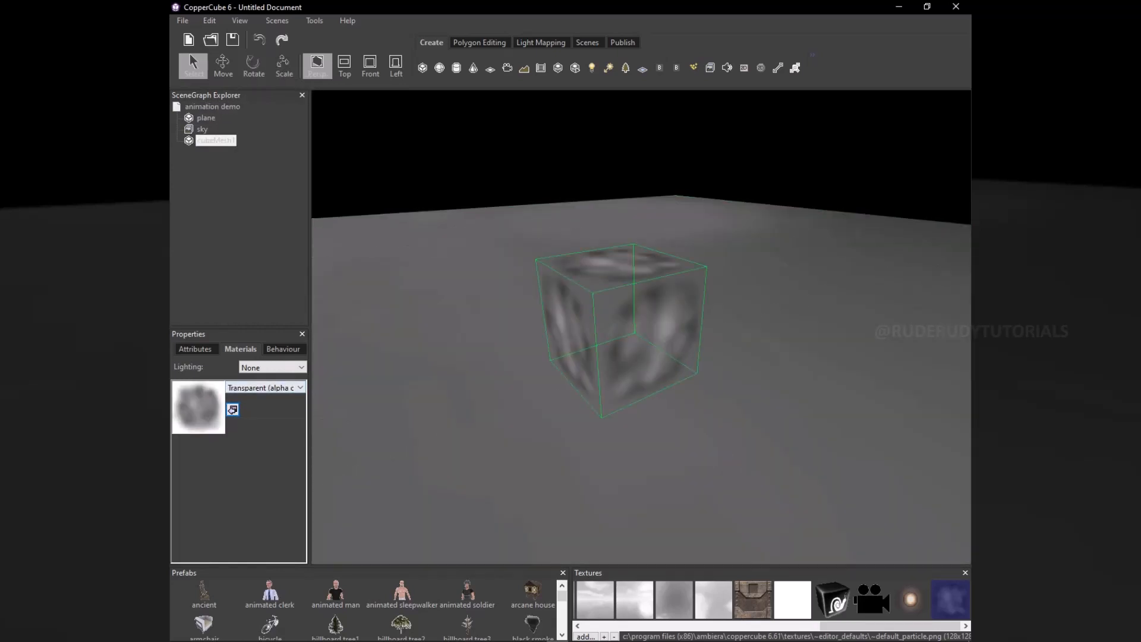
Try the tilewall.jpg texture on the cube, followed by the grey concrete texture.
left_click_drag(890, 626, 750, 626)
left_click(872, 599)
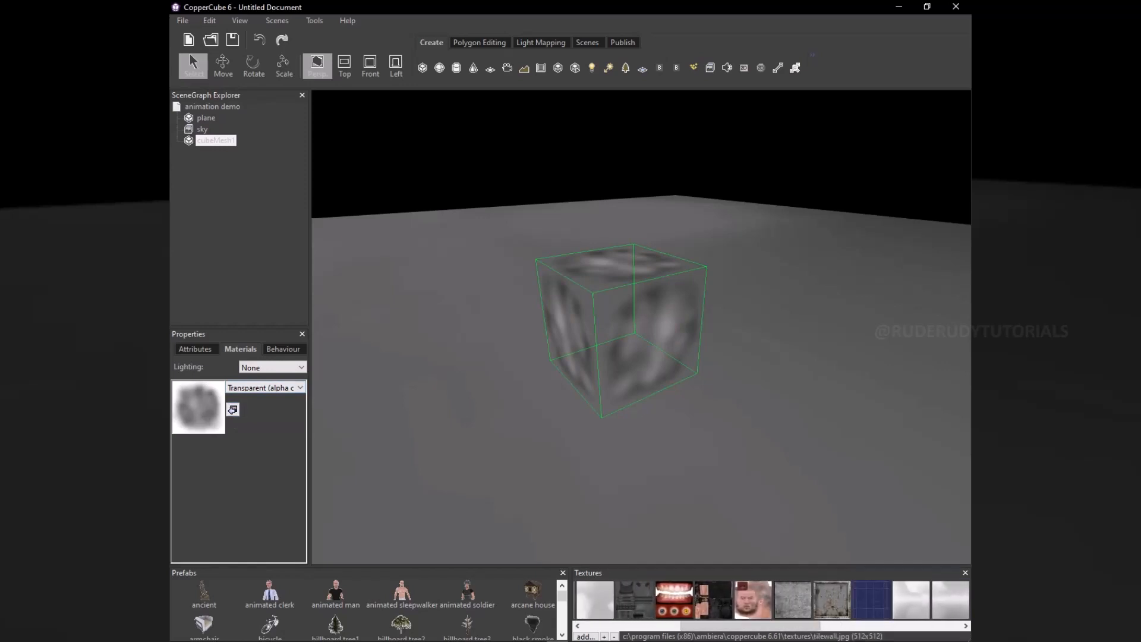
left_click(232, 410)
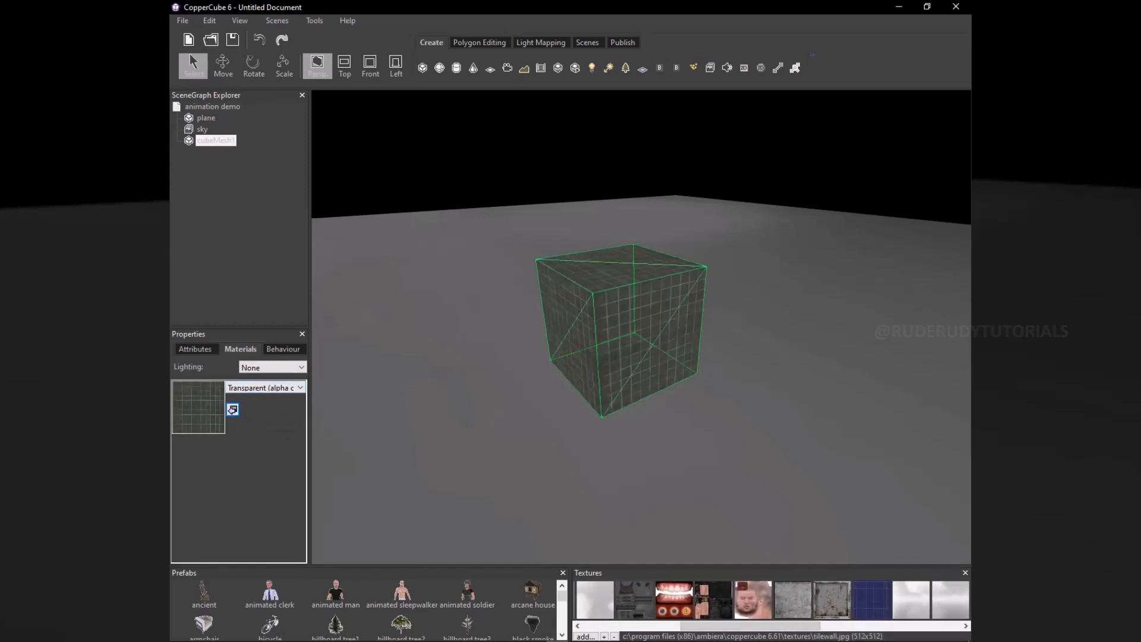
left_click(793, 599)
left_click(232, 409)
Try the vet_head_01.bmp, std_body_02.bmp and body_armor_01.bmp textures on the cube.
left_click(752, 599)
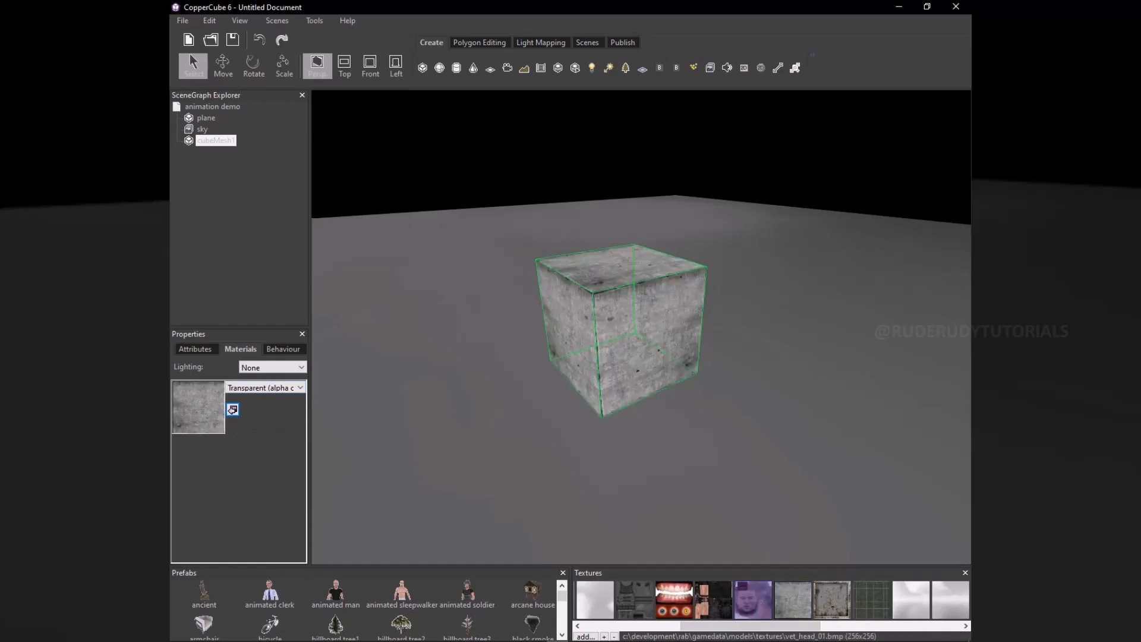
left_click(232, 409)
left_click(713, 600)
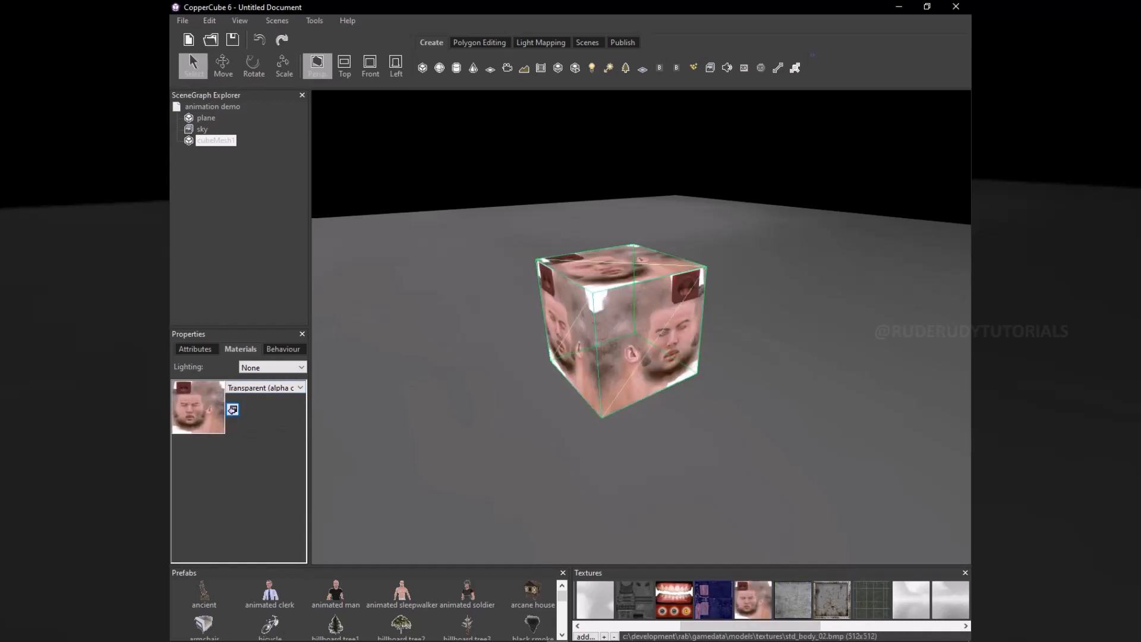
left_click(232, 409)
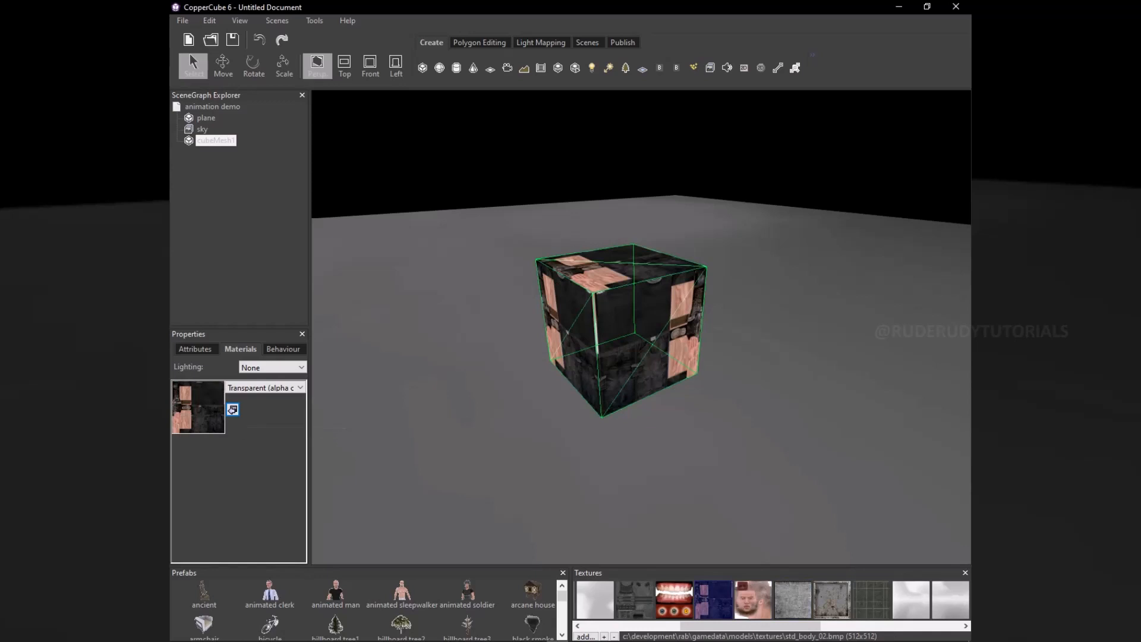
left_click(233, 409)
Apply the default_skyboxup.jpg texture to the cube.
left_click(594, 599)
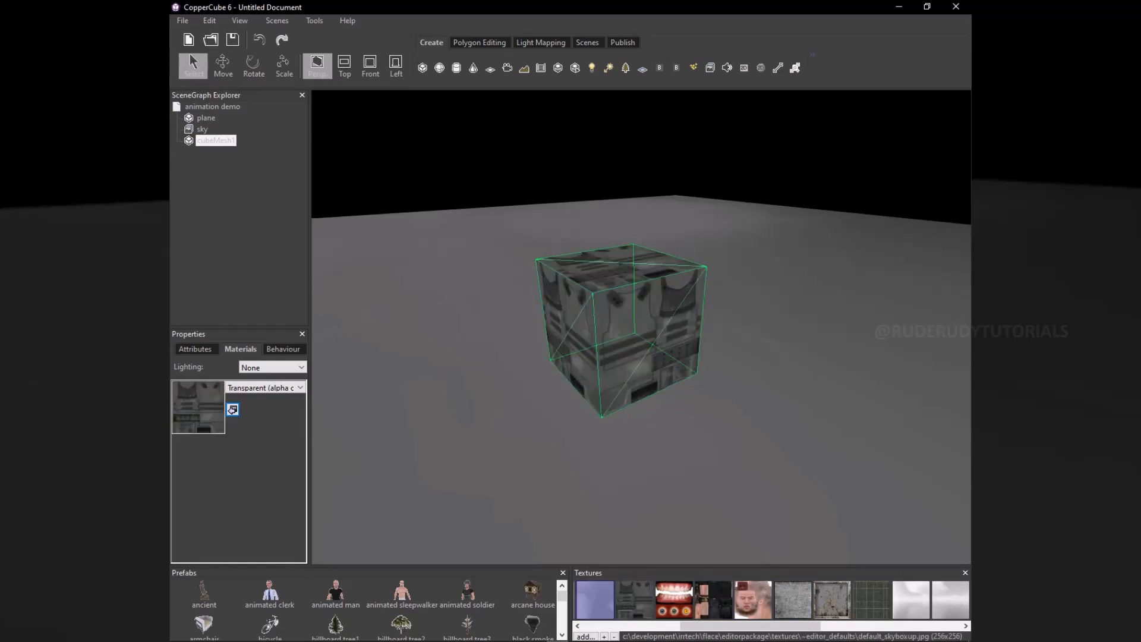
left_click(232, 410)
scroll(641, 327, "up", 5)
scroll(641, 327, "down", 5)
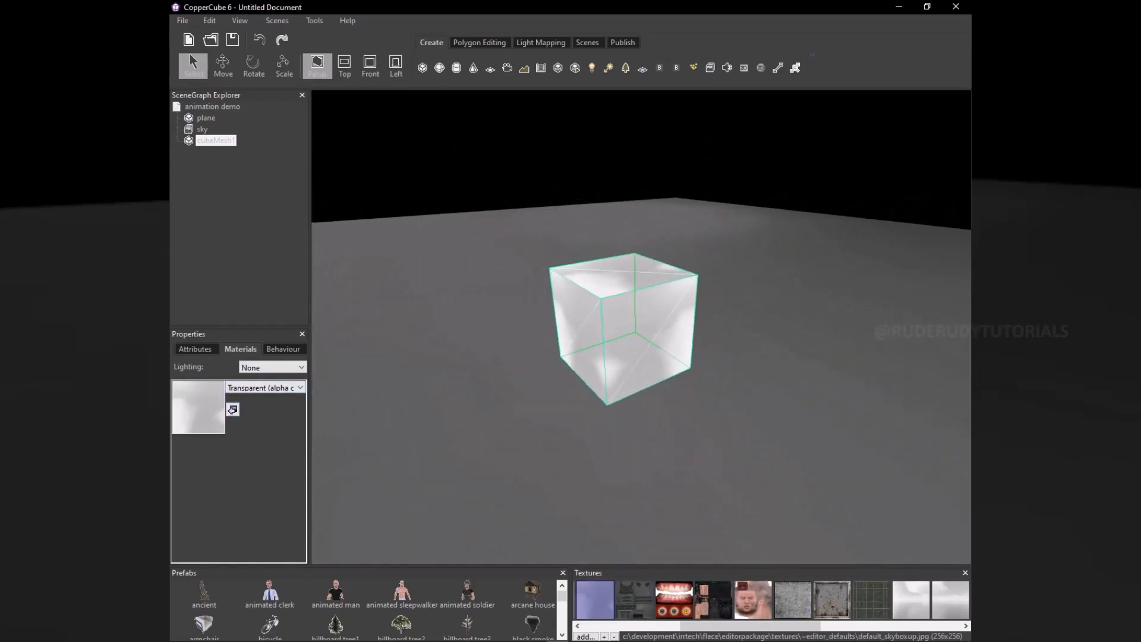
Hide the cube by switching off its Visible attribute.
mouse_move(633, 331)
middle_mouse_down()
mouse_move(636, 386)
mouse_move(629, 317)
middle_mouse_up()
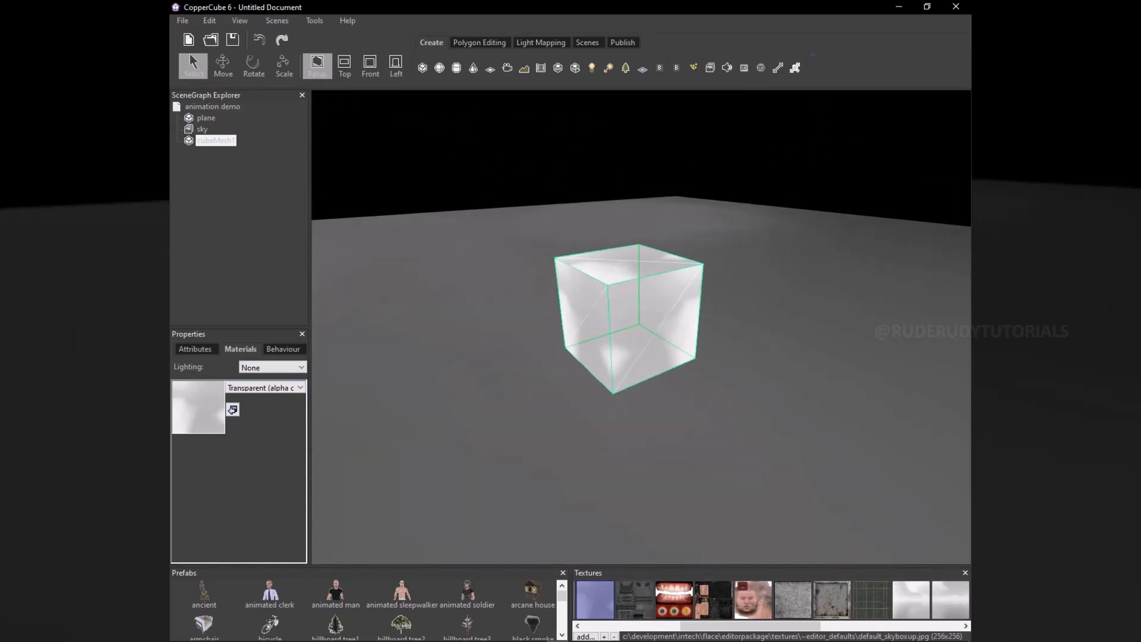
scroll(629, 316, "down", 6)
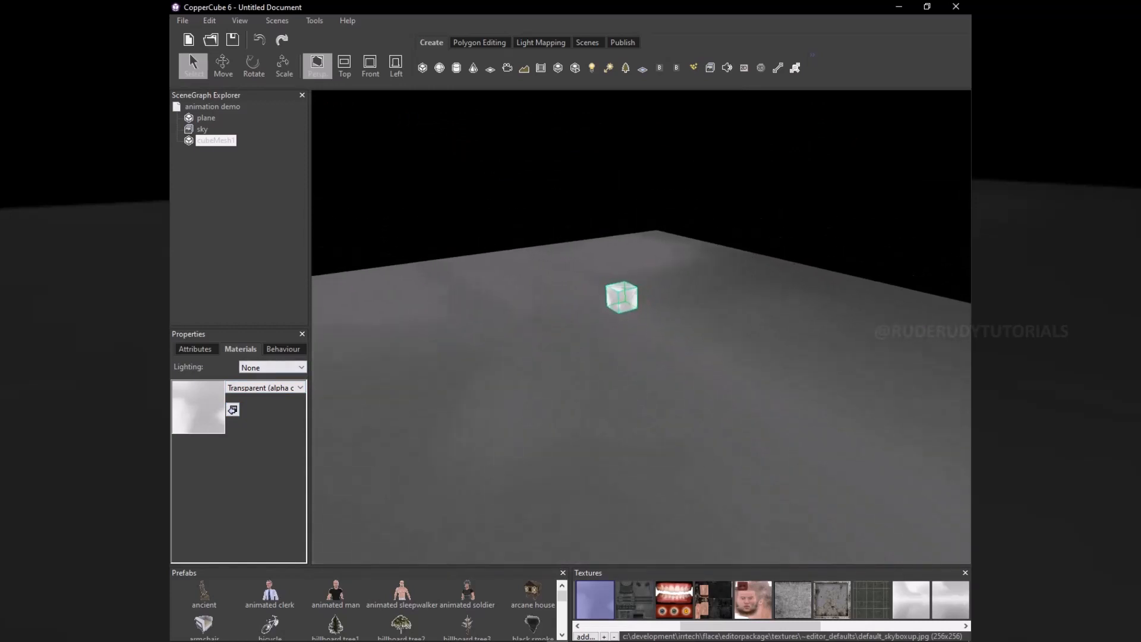
middle_click_drag(630, 316, 627, 317)
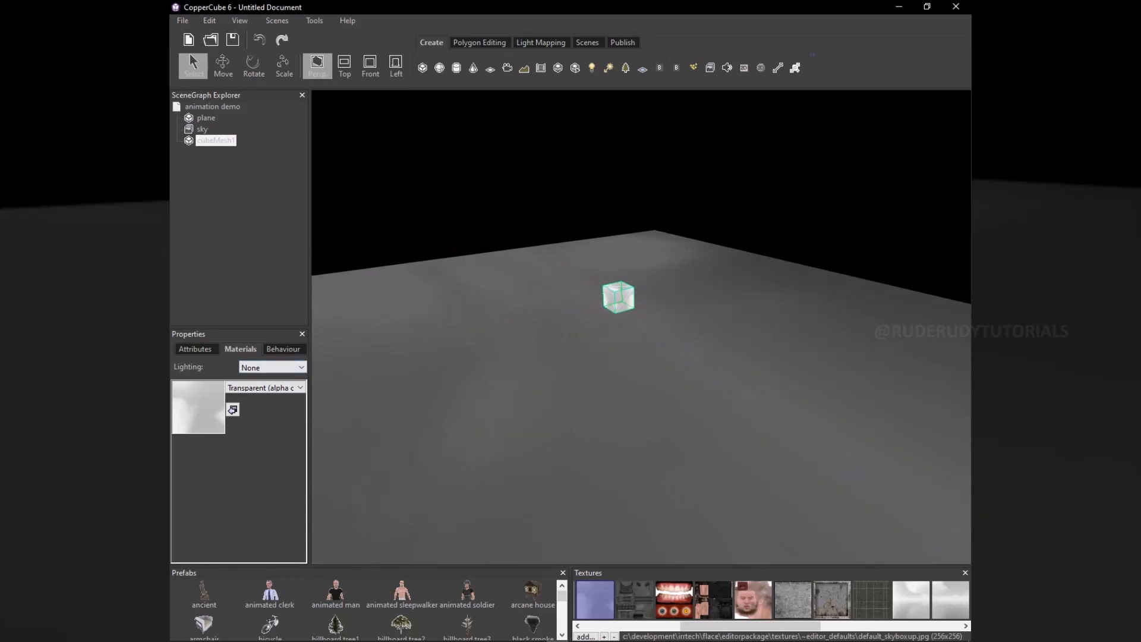
left_click(195, 350)
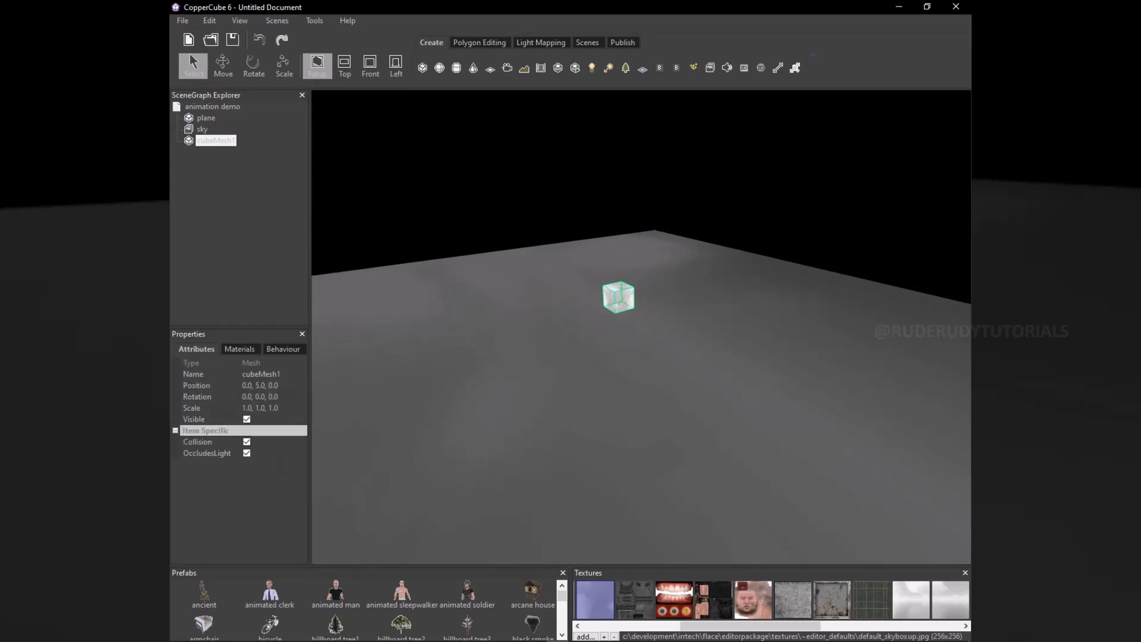
left_click(247, 419)
Select the plane and apply the tilewall.jpg texture to it.
left_click(206, 118)
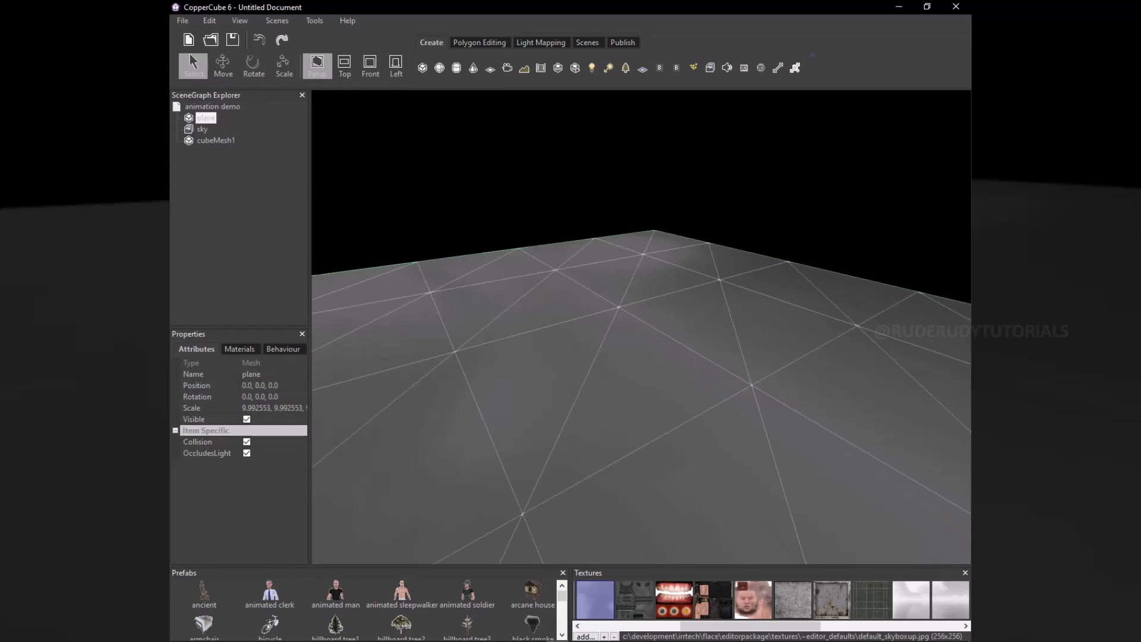
left_click(872, 599)
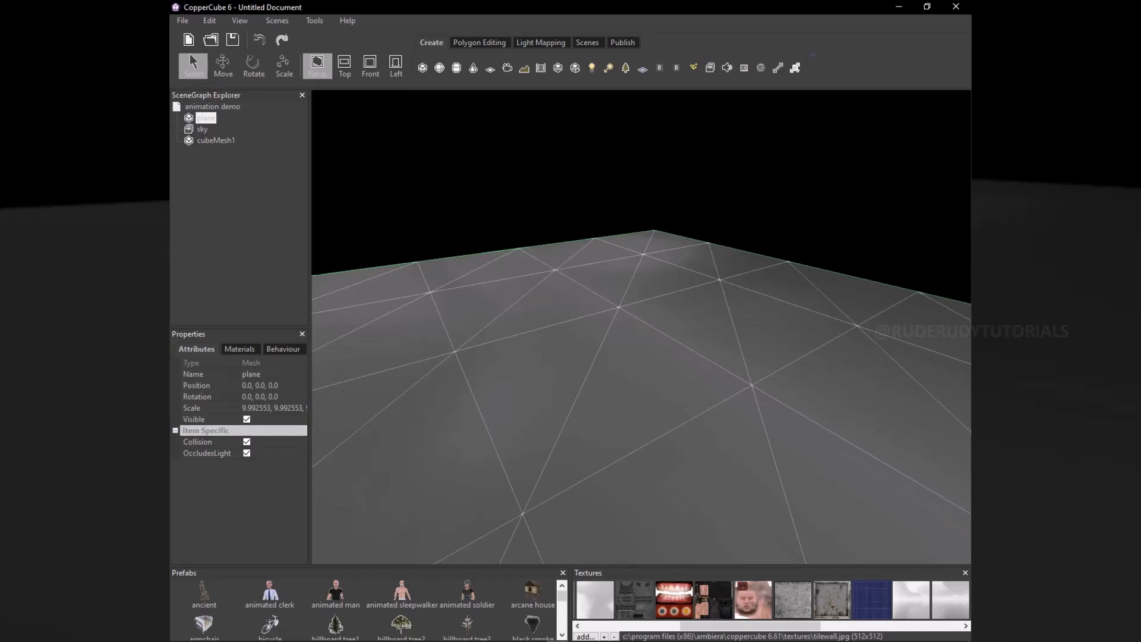
left_click(240, 348)
left_click(232, 409)
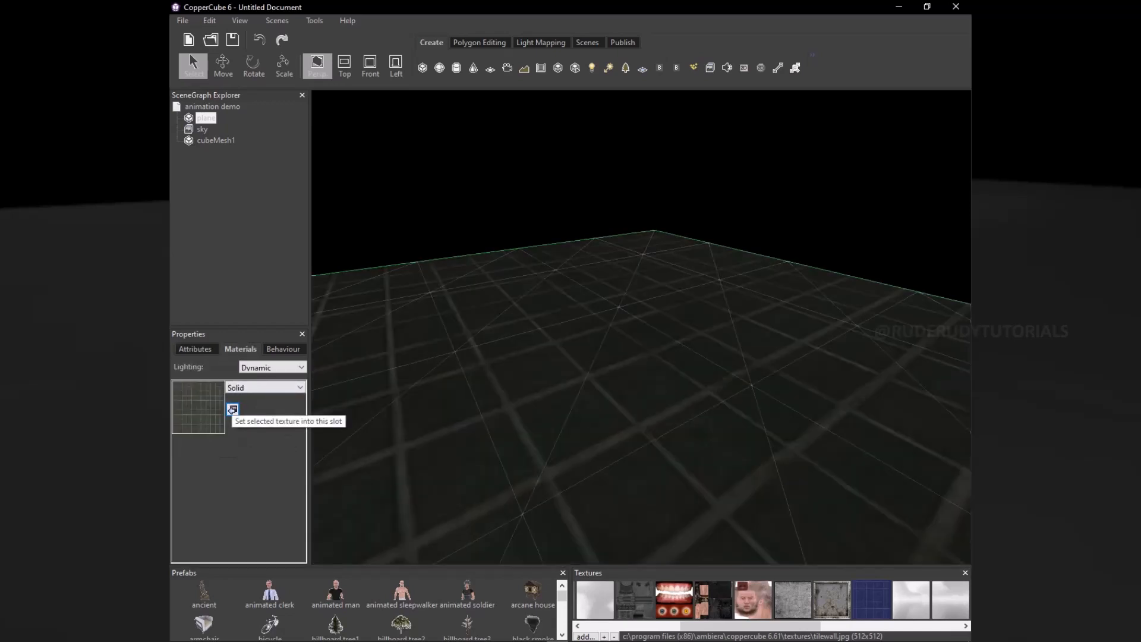
scroll(641, 326, "up", 6)
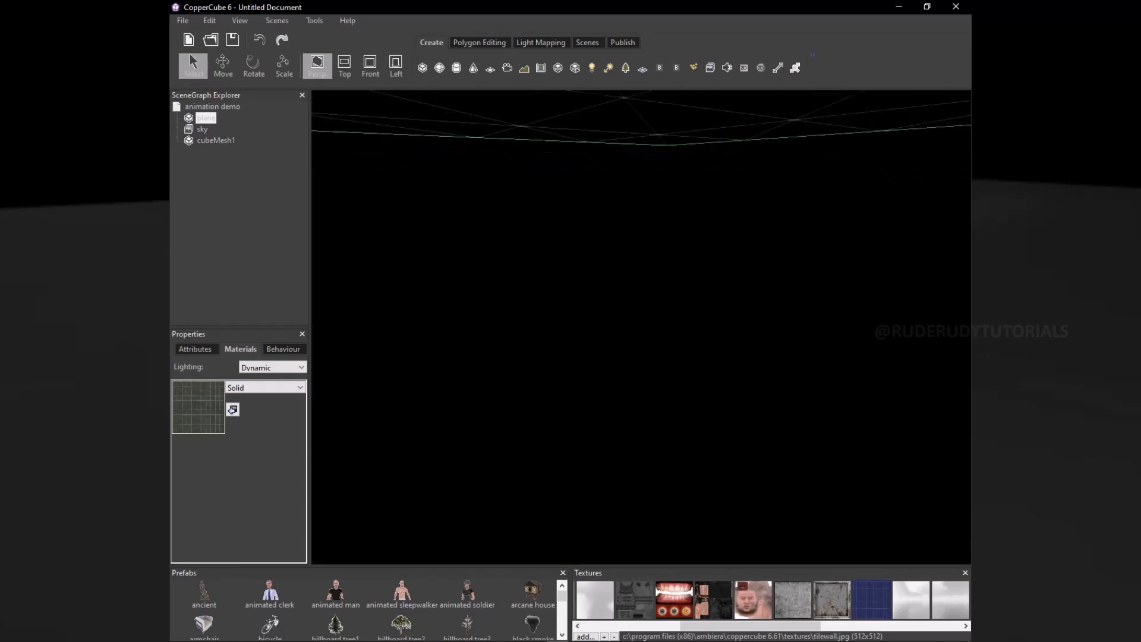
right_click_drag(586, 368, 577, 448)
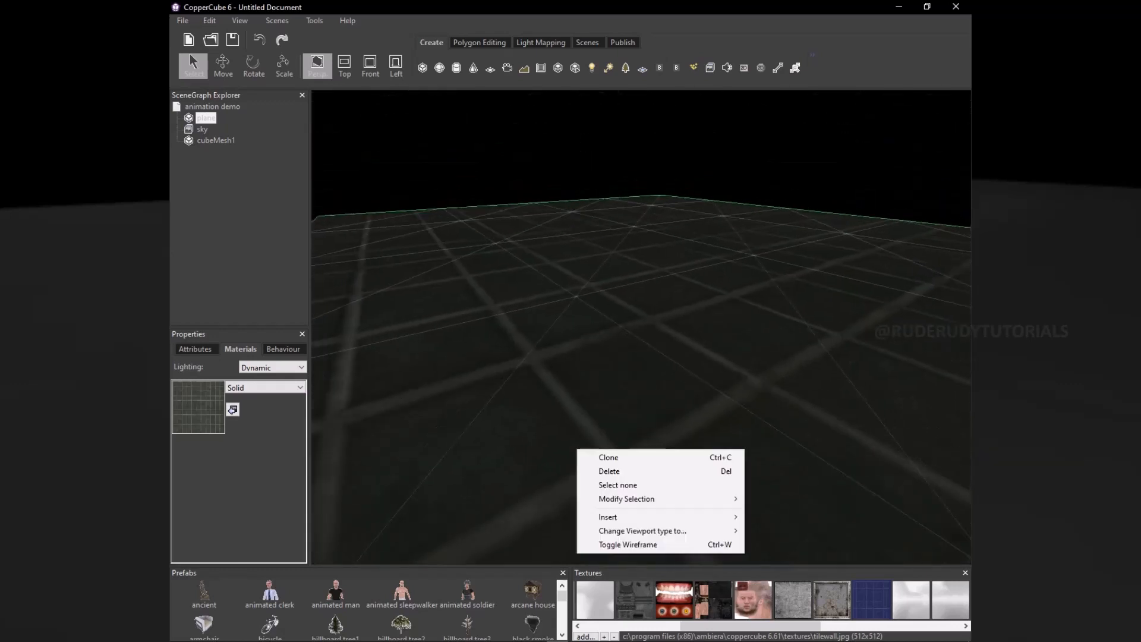
key("Escape")
scroll(641, 327, "down", 3)
scroll(641, 326, "up", 1)
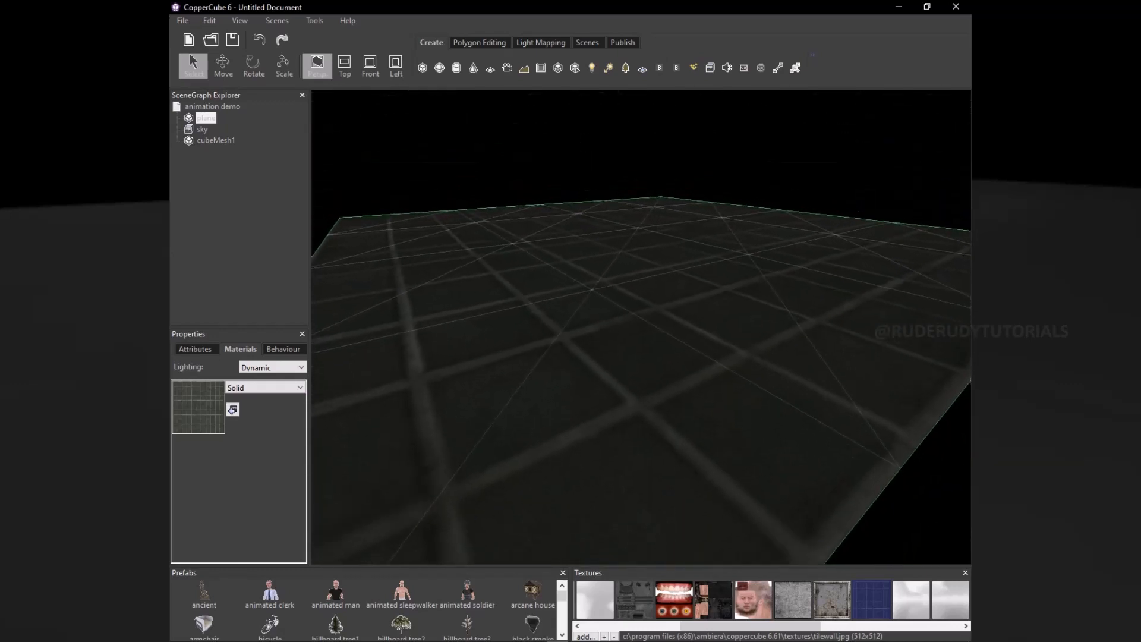
Apply the body_armor_01.bmp texture to the plane.
left_click(635, 600)
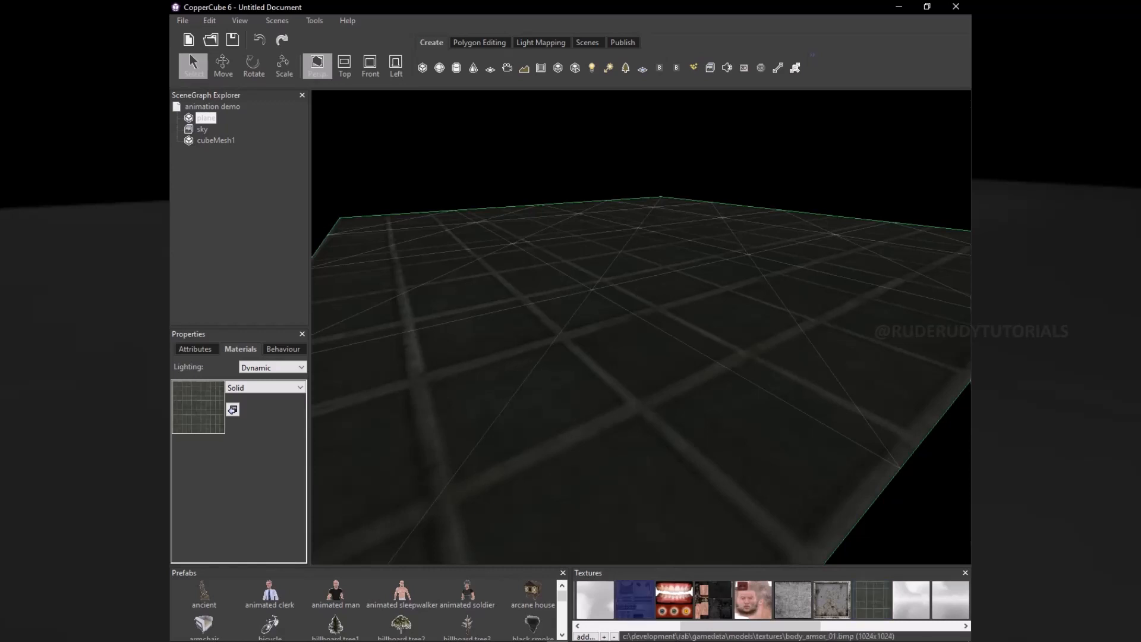
left_click(232, 410)
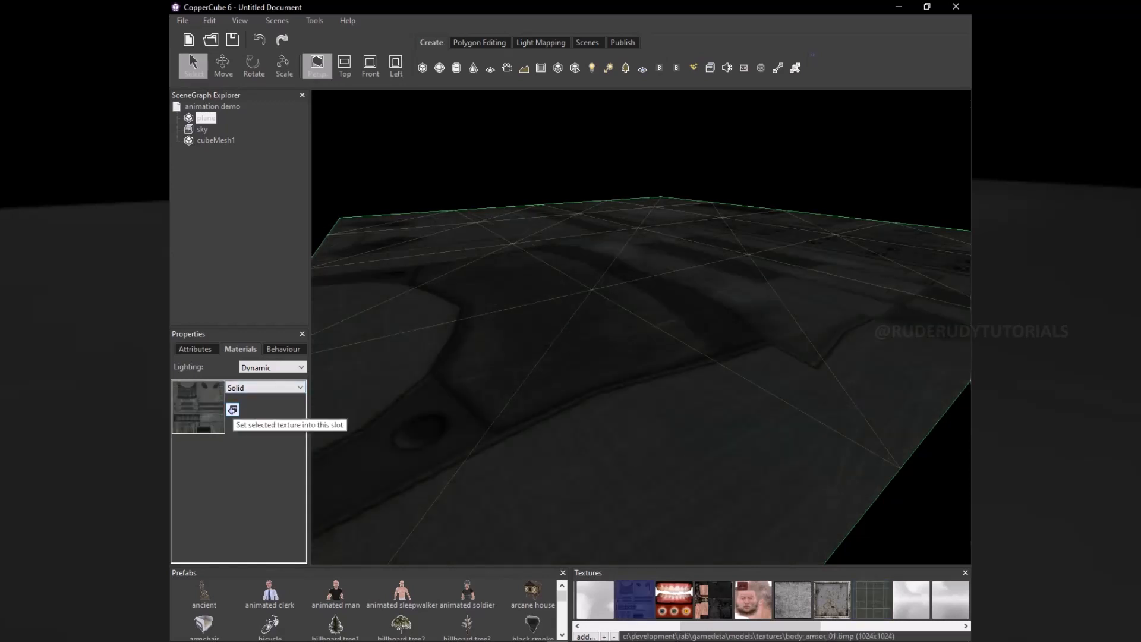
left_click_drag(641, 327, 672, 339)
scroll(641, 327, "down", 4)
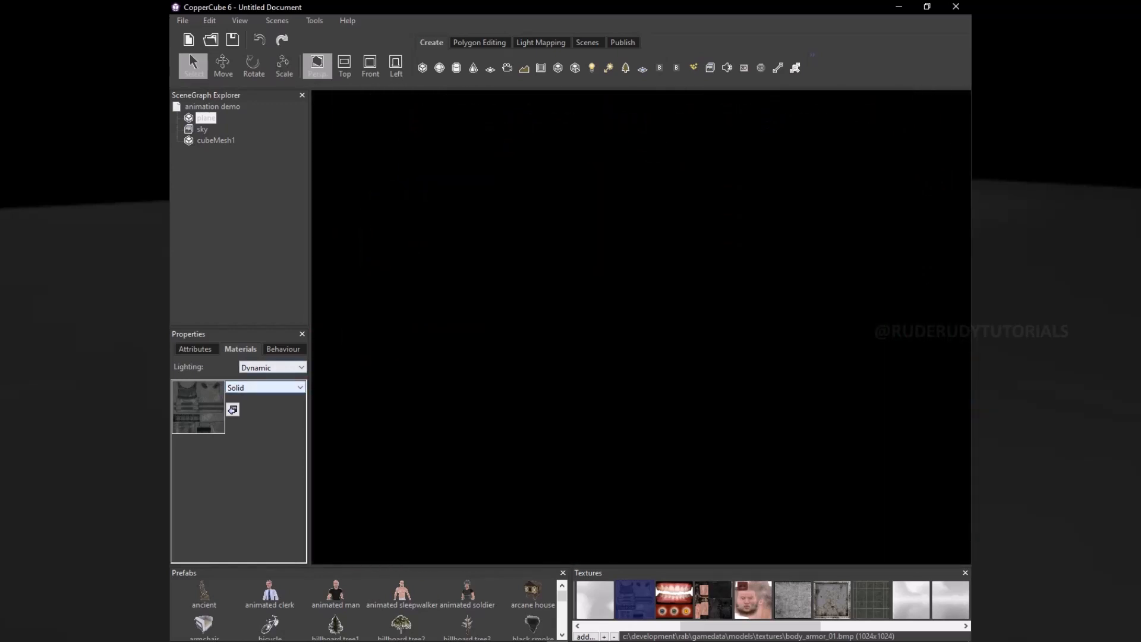
Select the hidden cube, switch its material lighting to Dynamic and set it back to None.
left_click(195, 349)
double_click(216, 141)
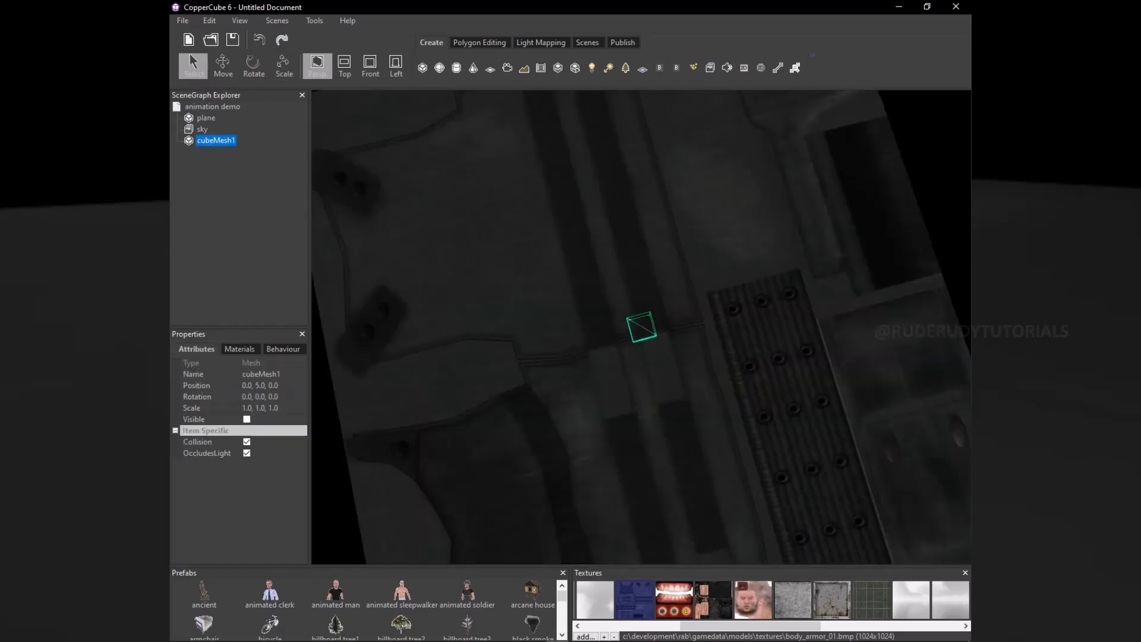
scroll(641, 327, "down", 1)
scroll(641, 327, "down", 2)
left_click_drag(641, 327, 713, 342)
scroll(641, 327, "up", 2)
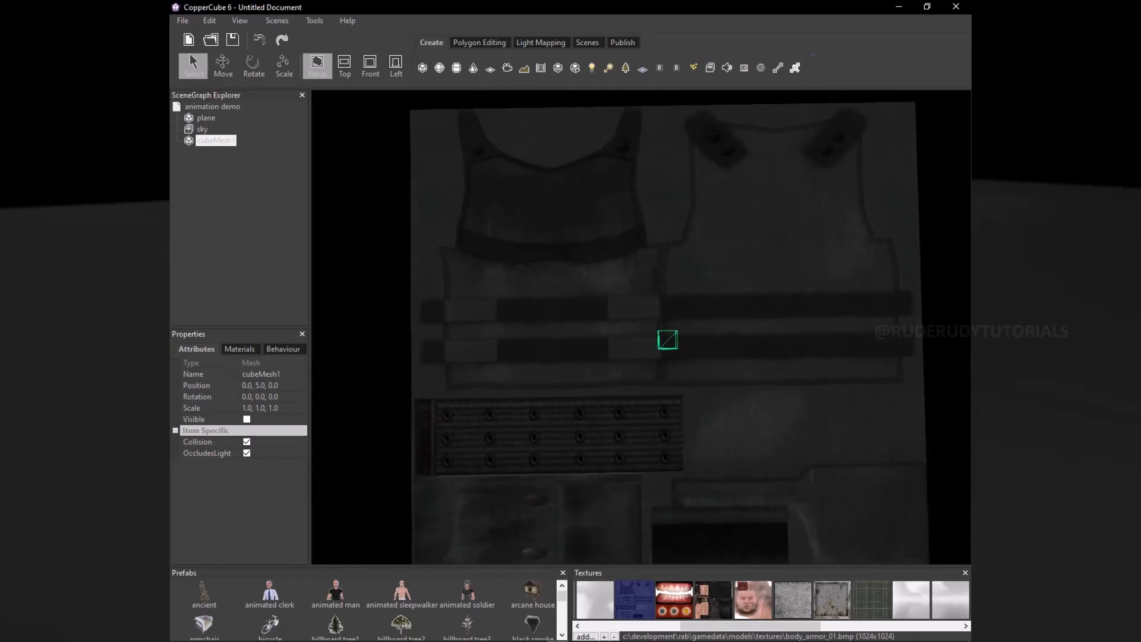
left_click(240, 350)
left_click(273, 367)
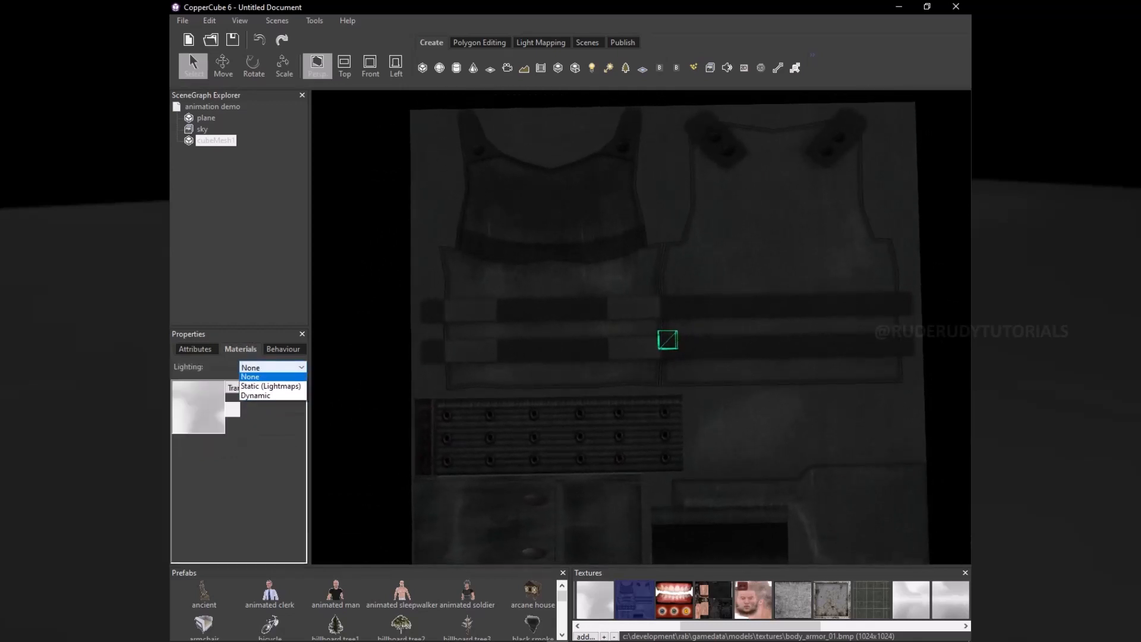
left_click(261, 397)
left_click(273, 367)
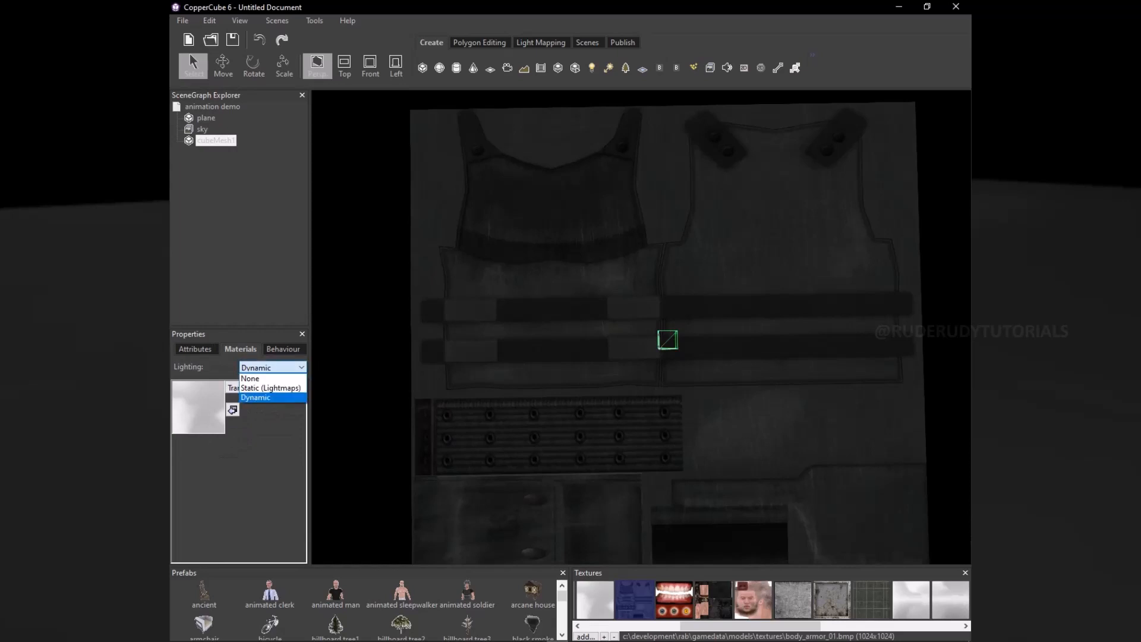
left_click(261, 378)
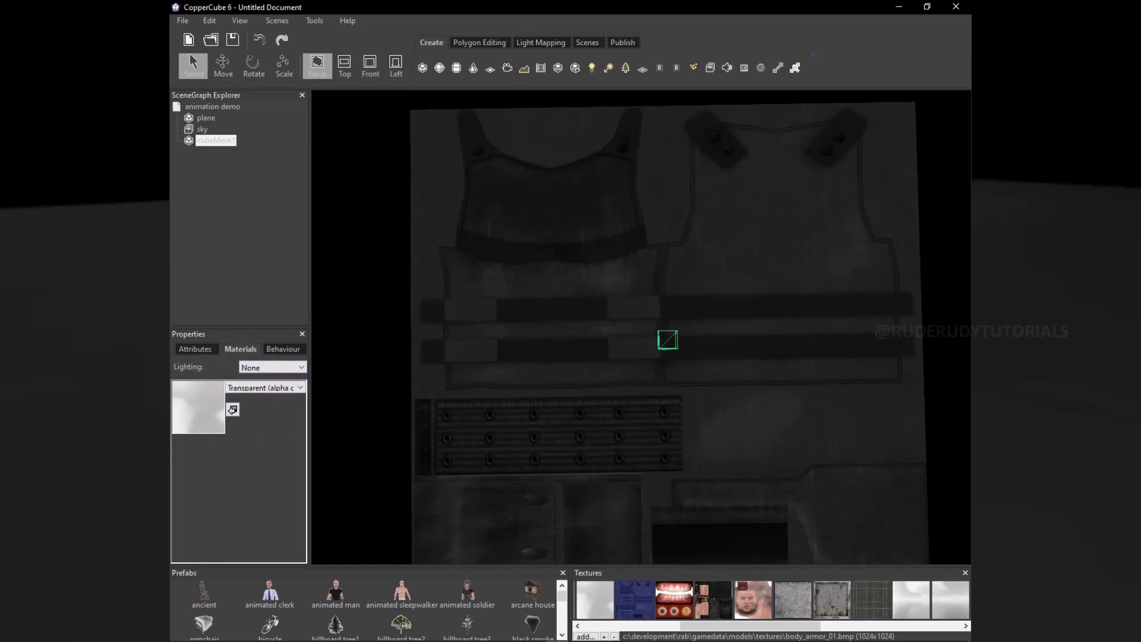
Add a point light to the scene and activate the Move tool for it.
left_click(591, 68)
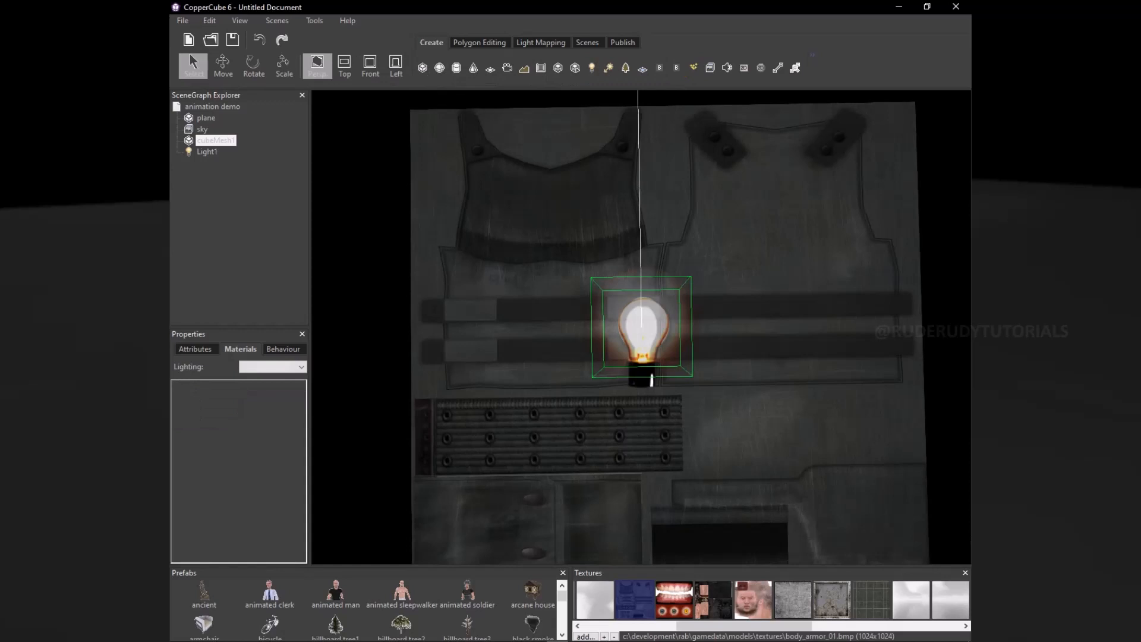
left_click(222, 64)
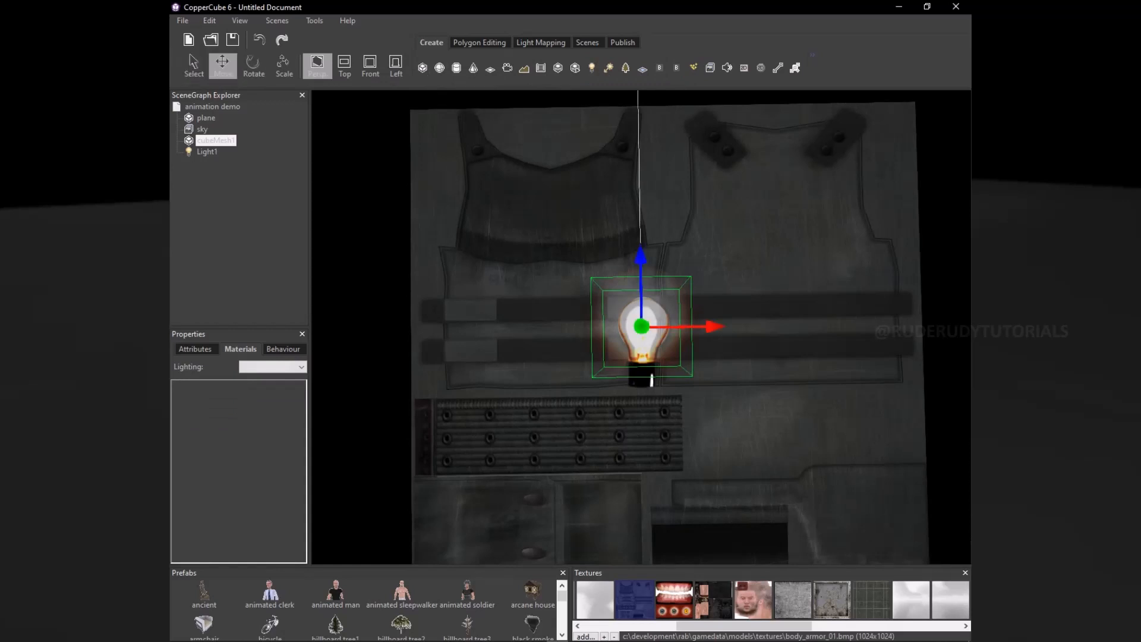
left_click_drag(641, 326, 641, 333)
scroll(641, 333, "up", 5)
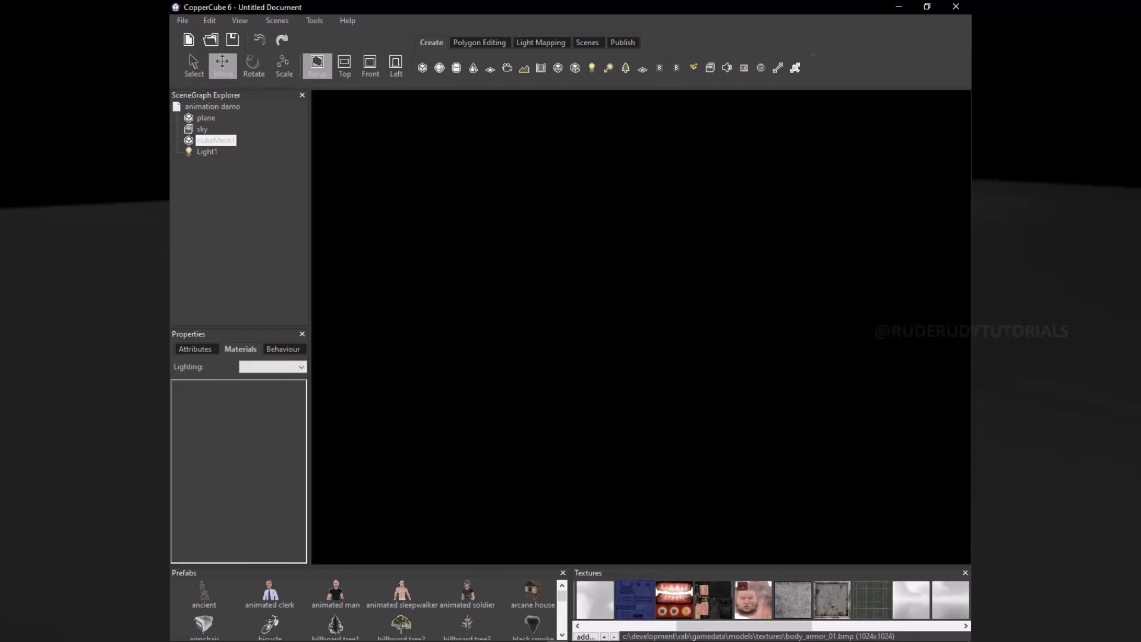
scroll(641, 332, "down", 4)
scroll(641, 333, "up", 5)
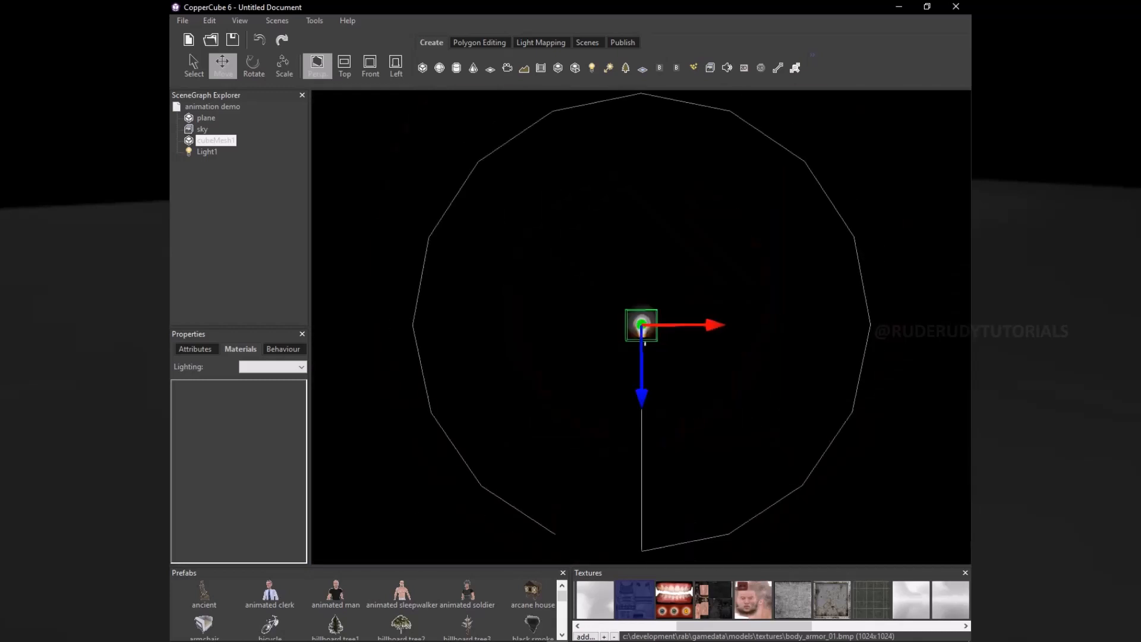
scroll(641, 333, "down", 2)
right_click_drag(641, 332, 617, 332)
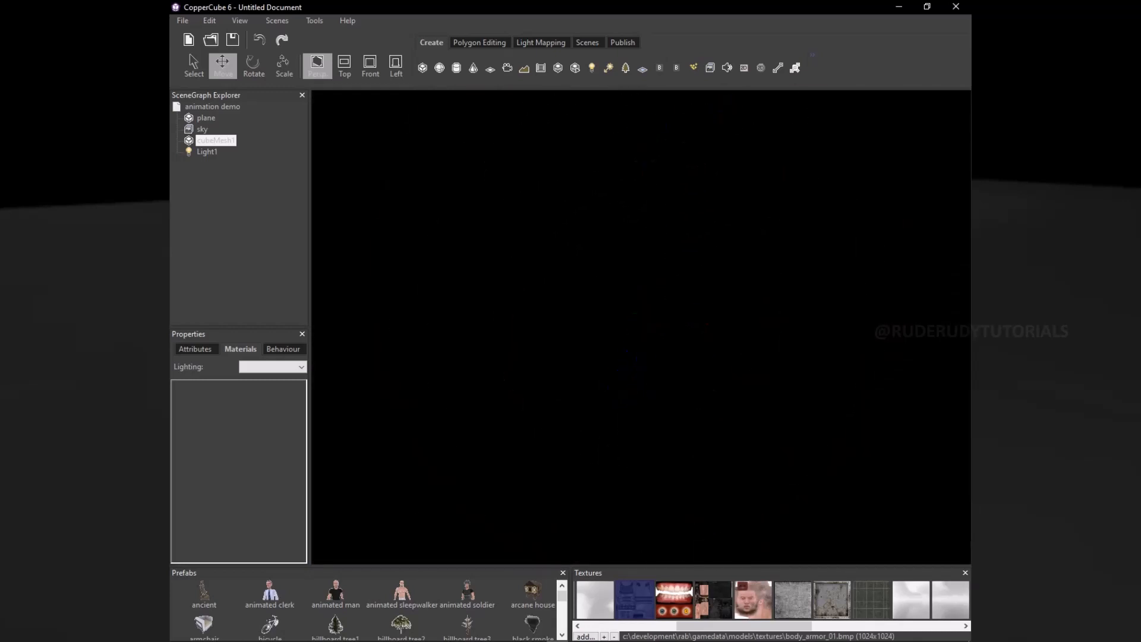
right_click_drag(641, 326, 648, 451)
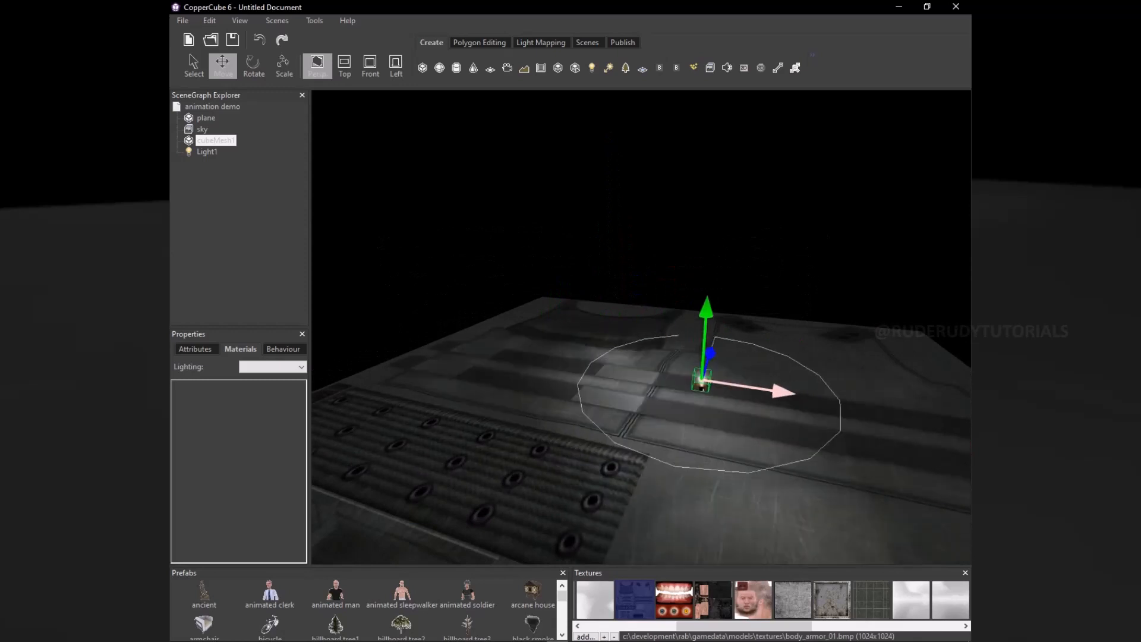
Move the light back and forth along the X axis above the plane.
left_click_drag(701, 380, 602, 365)
left_click_drag(527, 418, 609, 340)
right_click_drag(630, 357, 570, 356)
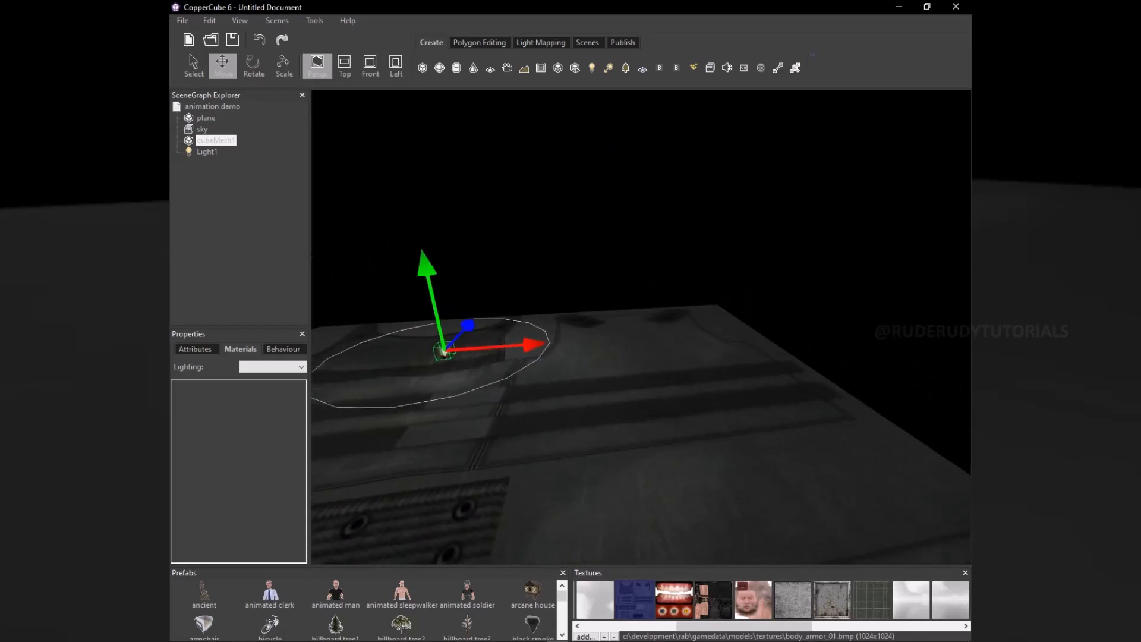
left_click_drag(534, 345, 583, 341)
right_click_drag(584, 356, 642, 363)
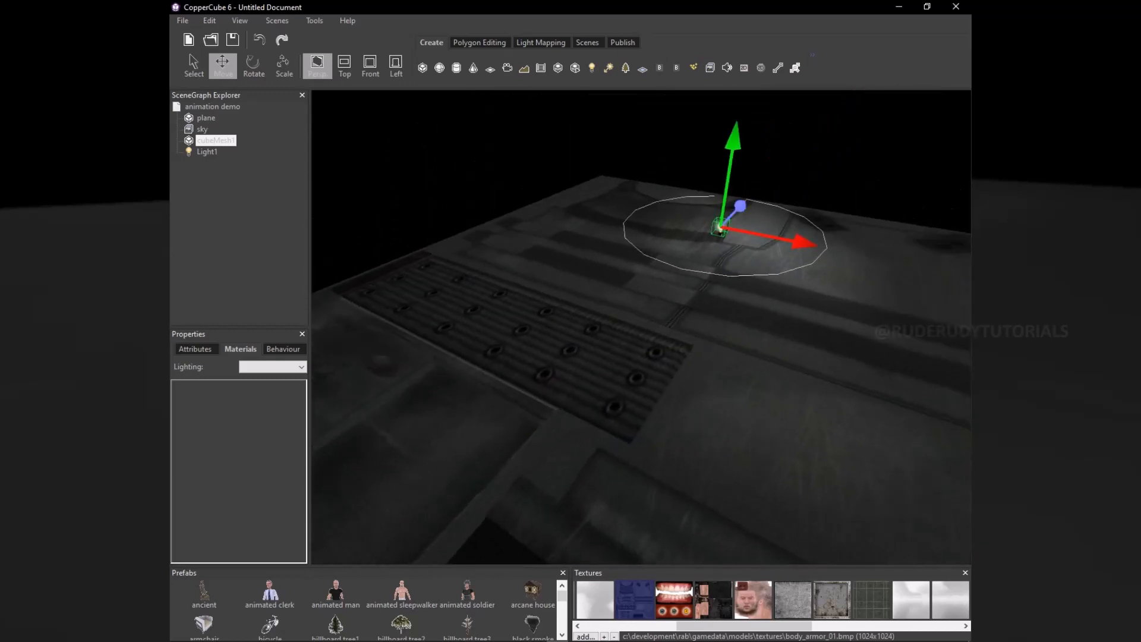
Move the light along the Z axis toward the middle of the plane.
left_click_drag(740, 205, 667, 283)
right_click_drag(667, 282, 710, 312)
left_click_drag(594, 292, 641, 295)
scroll(642, 327, "up", 1)
scroll(642, 327, "down", 6)
right_click_drag(642, 327, 624, 273)
middle_click_drag(623, 273, 633, 220)
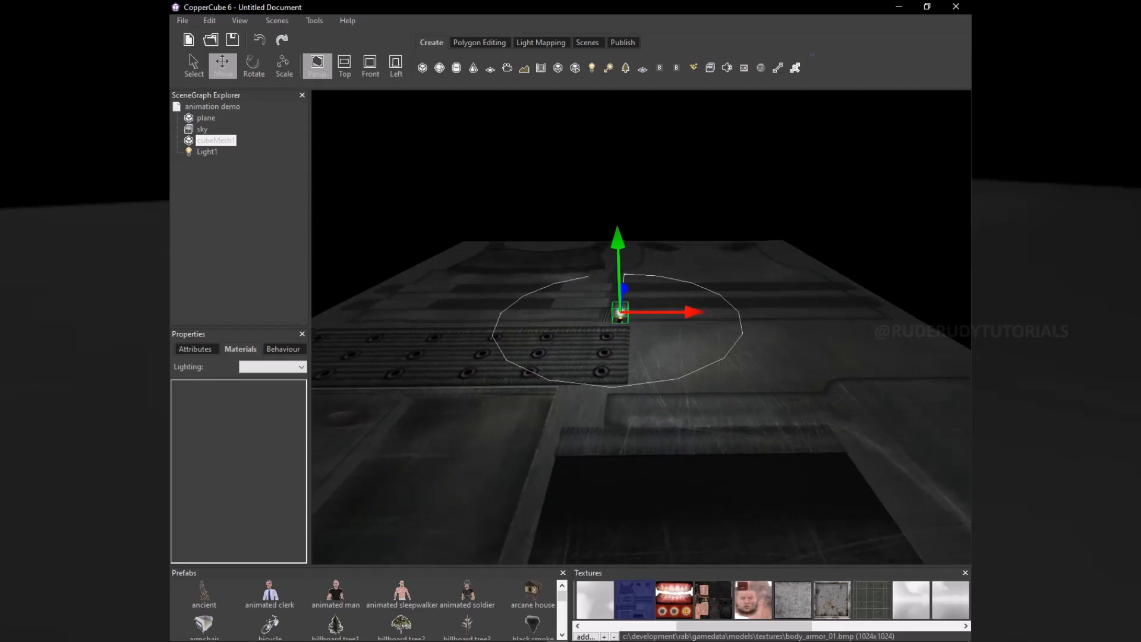
Select the plane and apply the default_white.png texture to it.
key("Up")
key("Up")
key("Up")
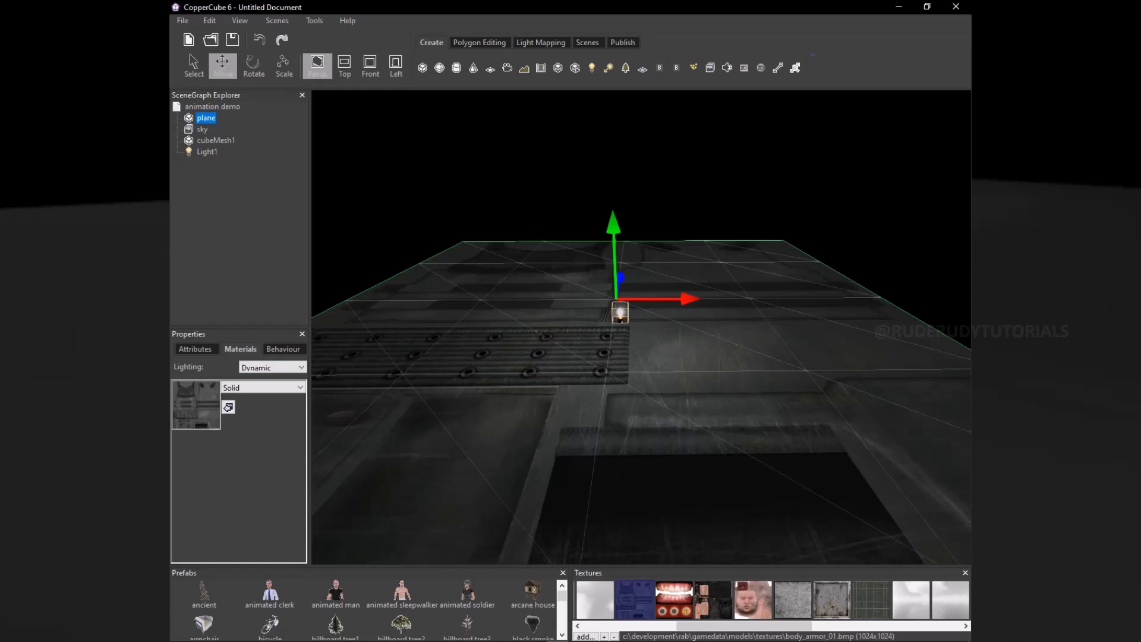
left_click_drag(744, 626, 893, 626)
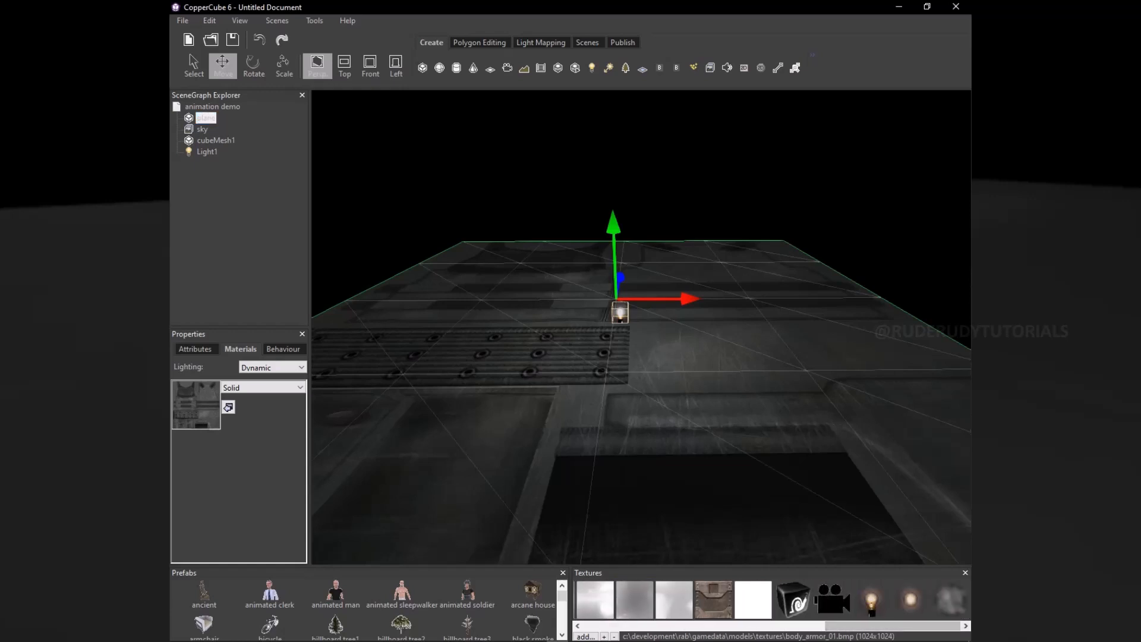
left_click(753, 600)
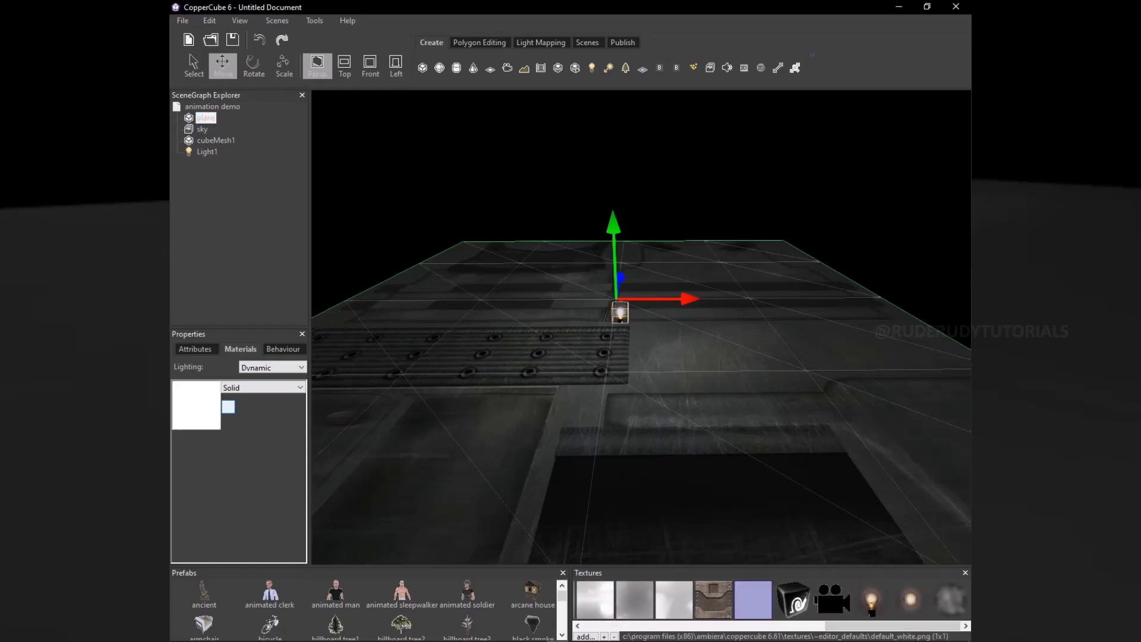
left_click(228, 407)
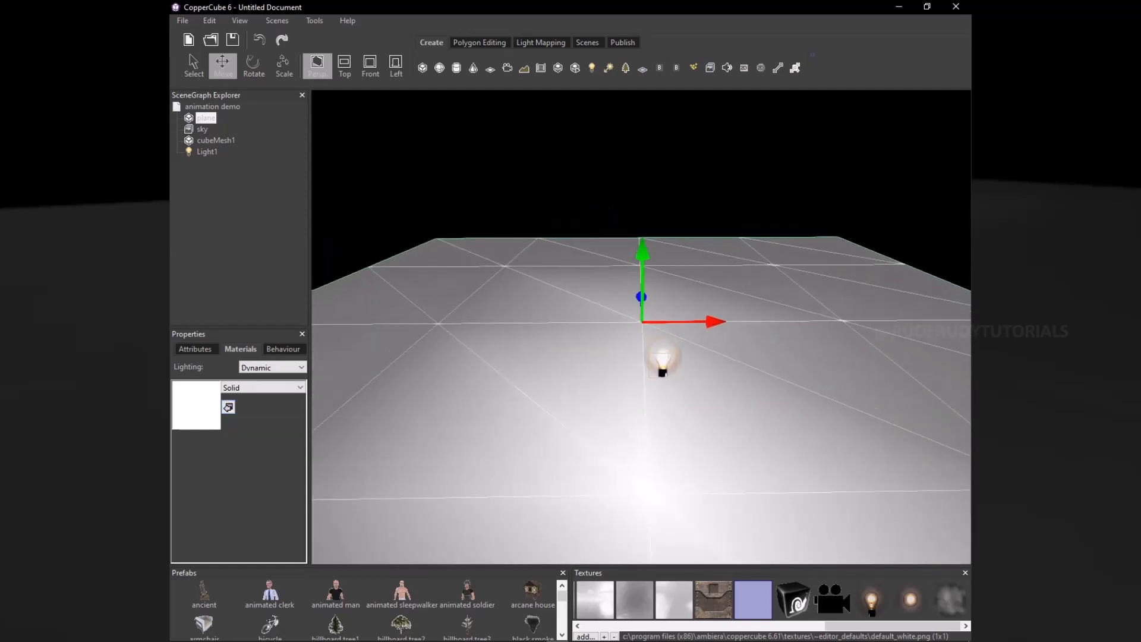